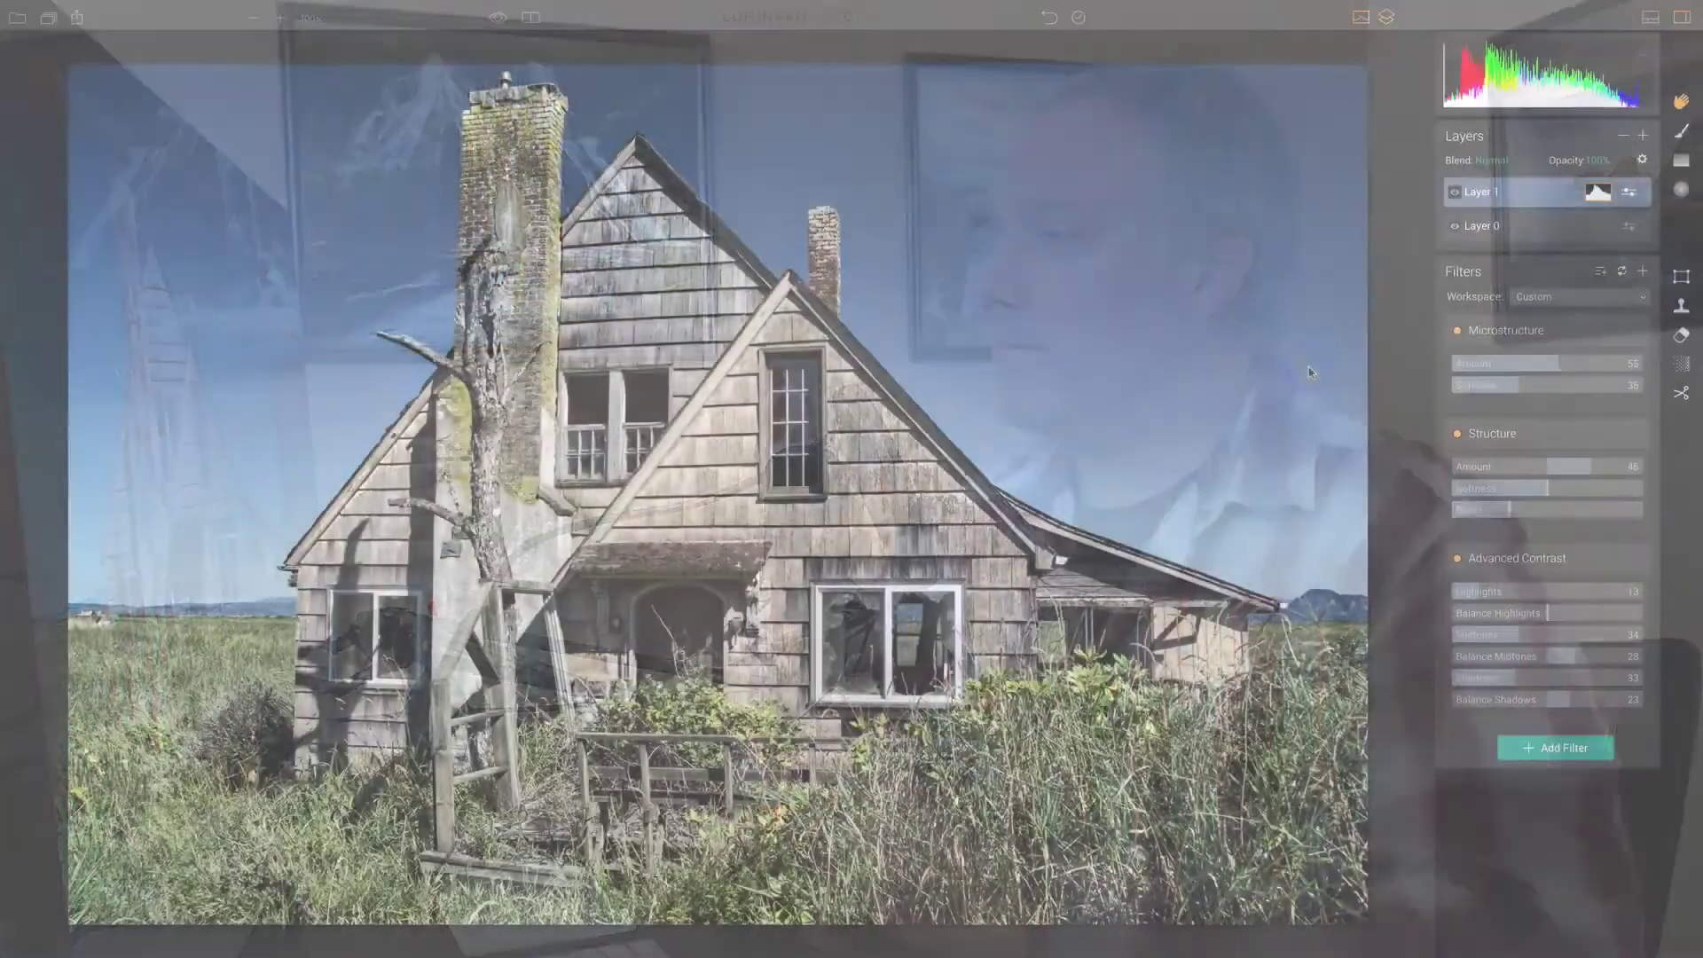
# - Pick the Brush for Layer 1's mask, then show and hide its red house-shaped overlay
pyautogui.click(1309, 371)
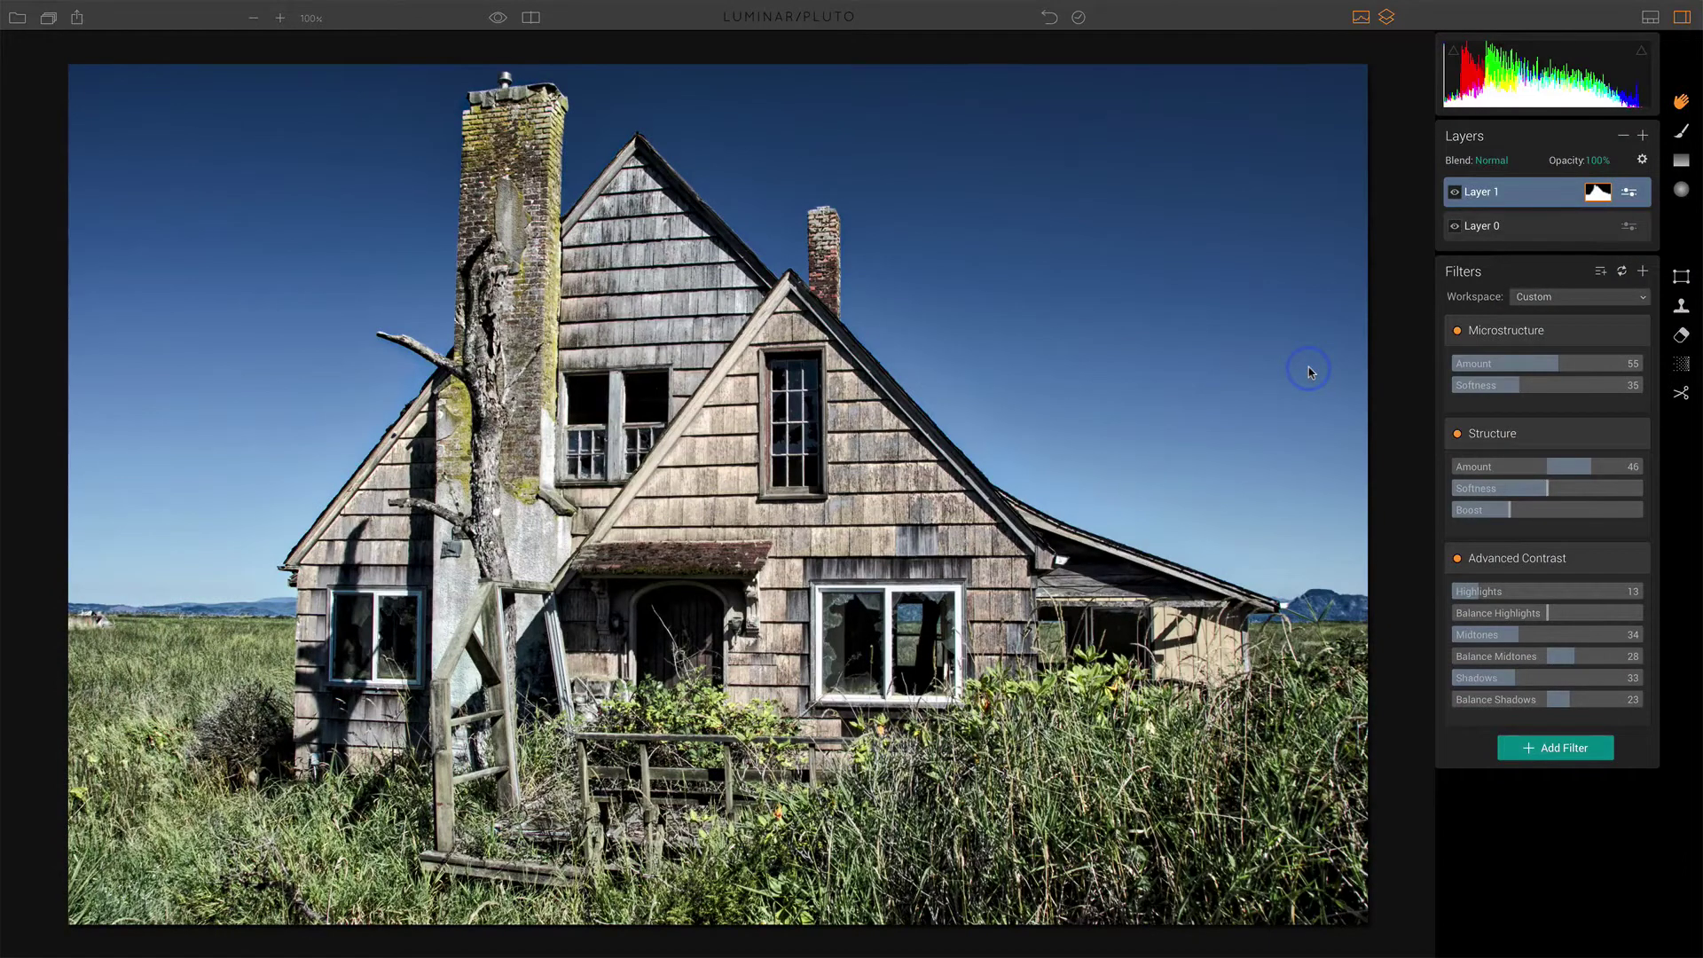
pyautogui.click(1522, 229)
pyautogui.click(1622, 230)
pyautogui.click(1586, 203)
pyautogui.click(1679, 136)
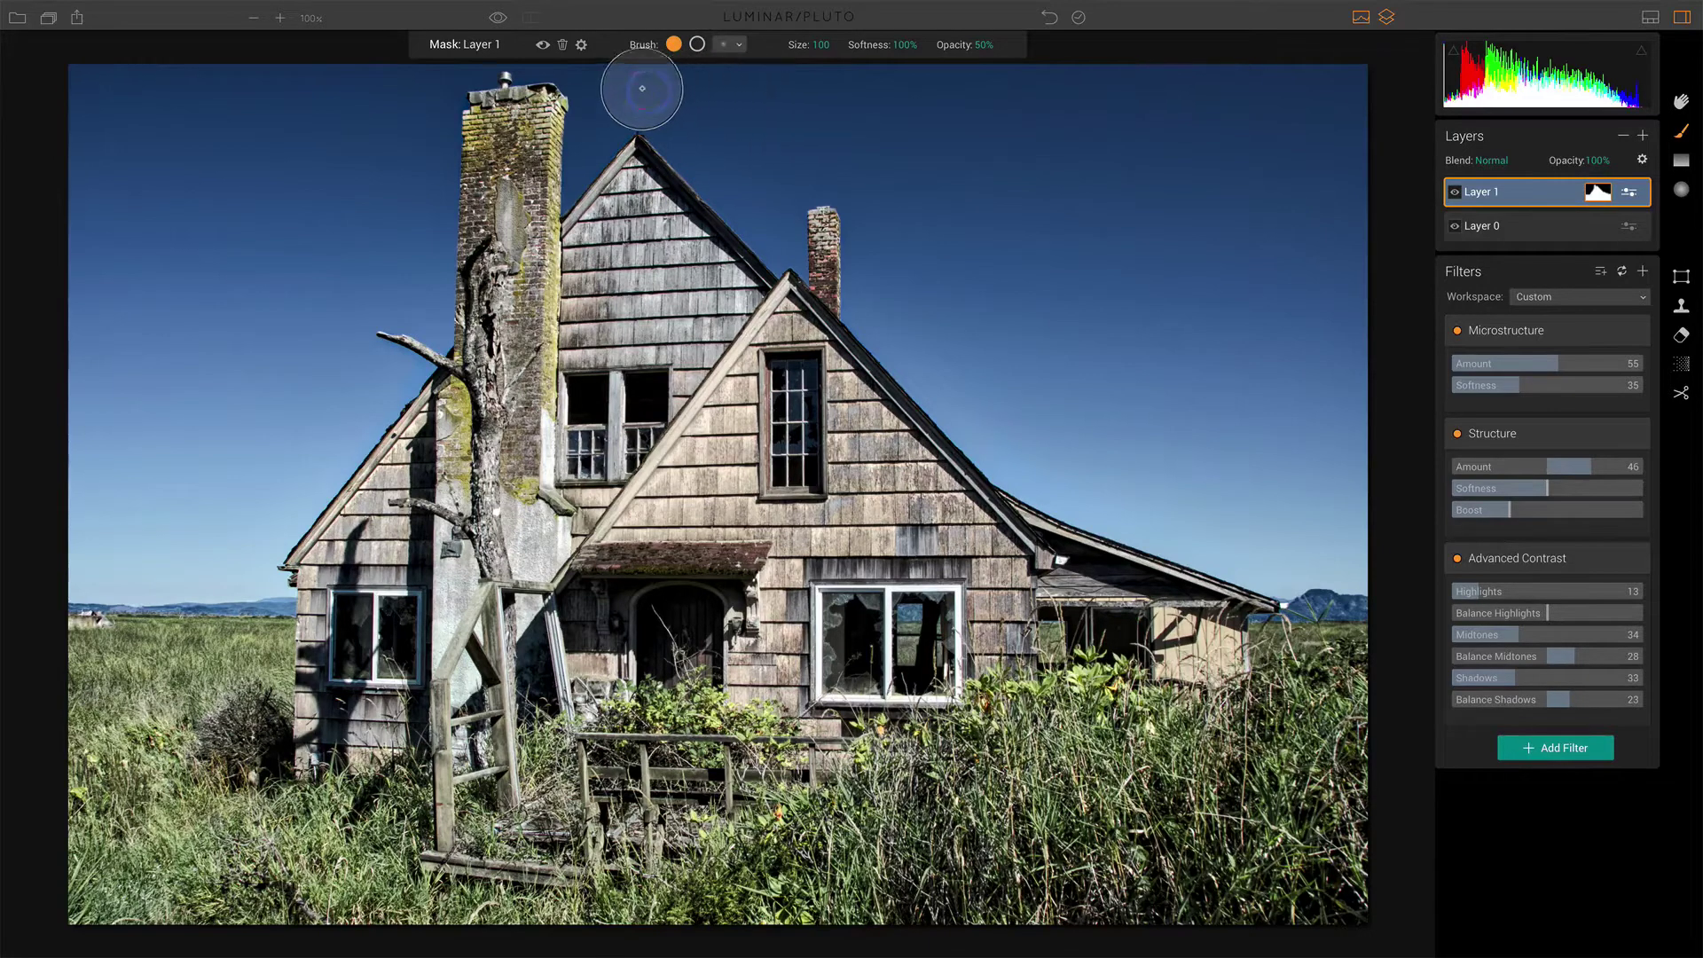
pyautogui.click(542, 46)
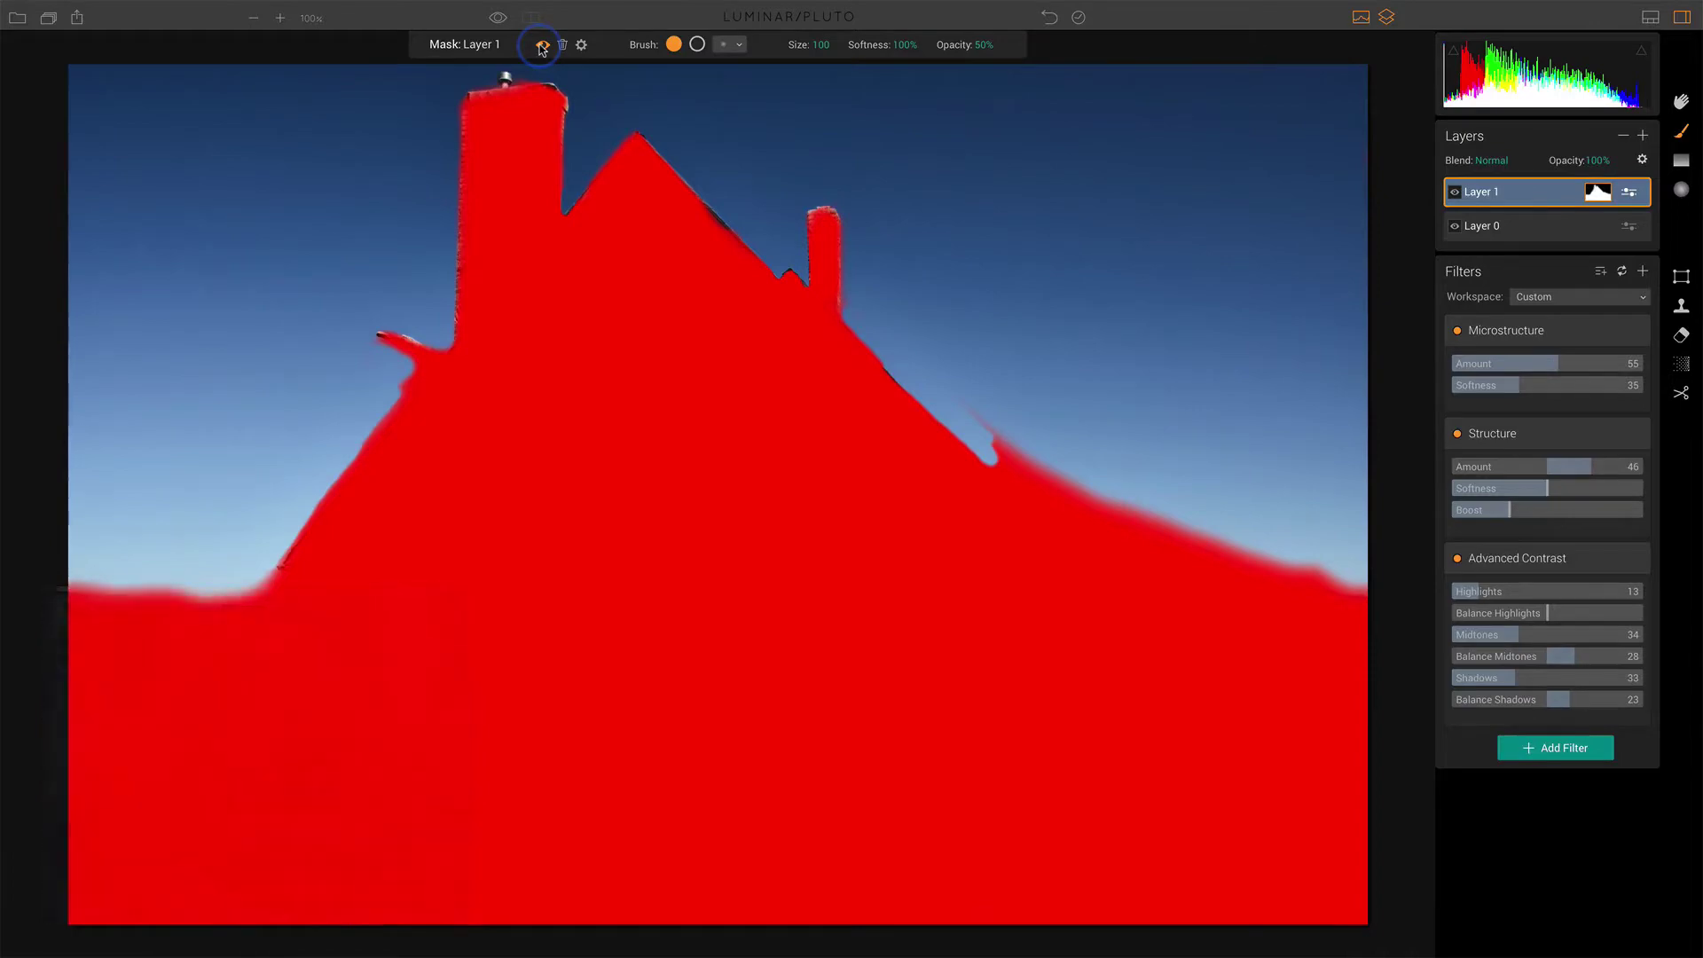
pyautogui.click(542, 46)
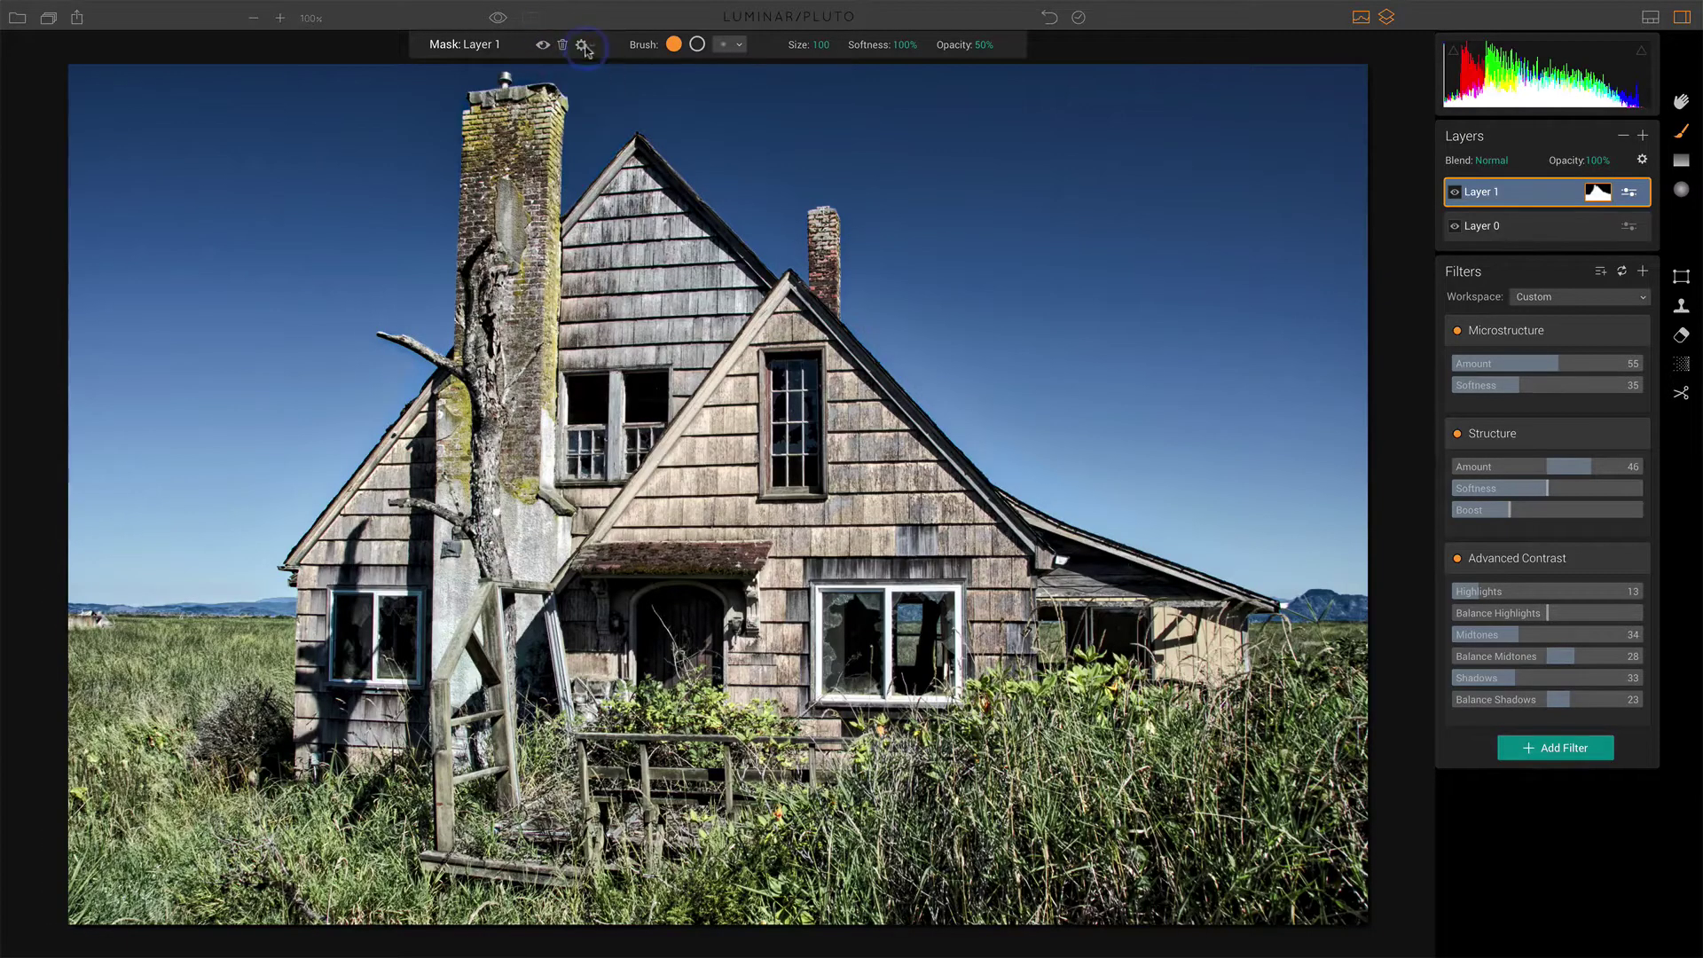
# - Set Layer 1's mask feather to 35, testing lower densities before returning density to 100
pyautogui.click(582, 46)
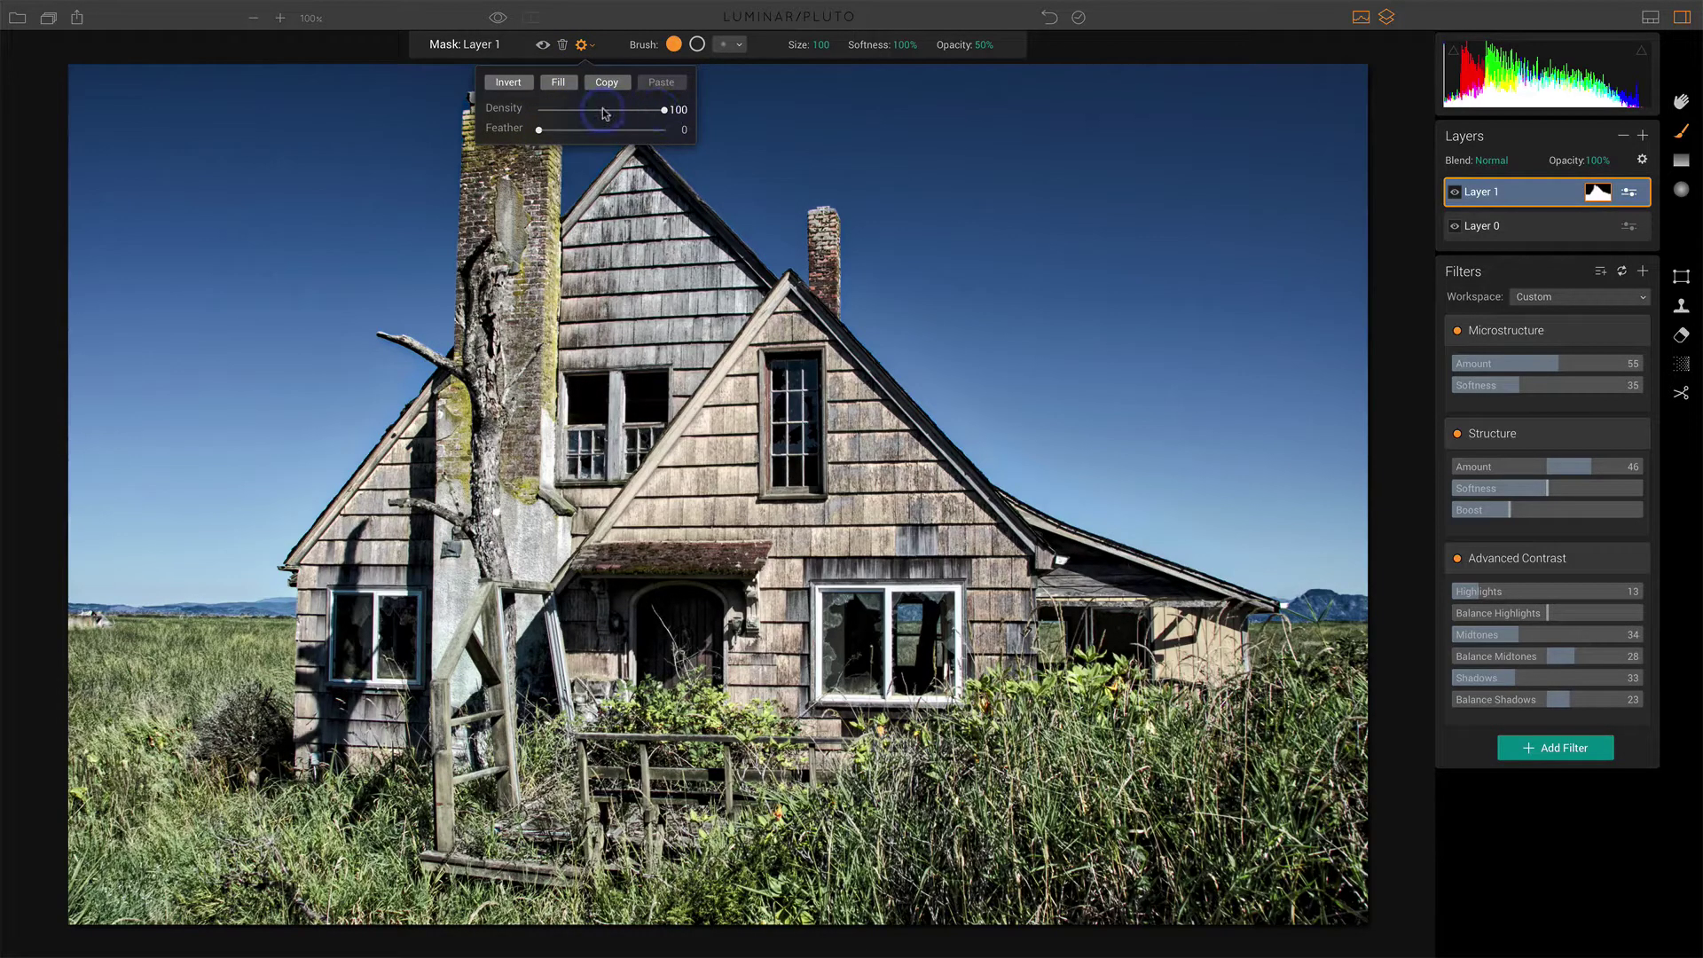
pyautogui.click(582, 45)
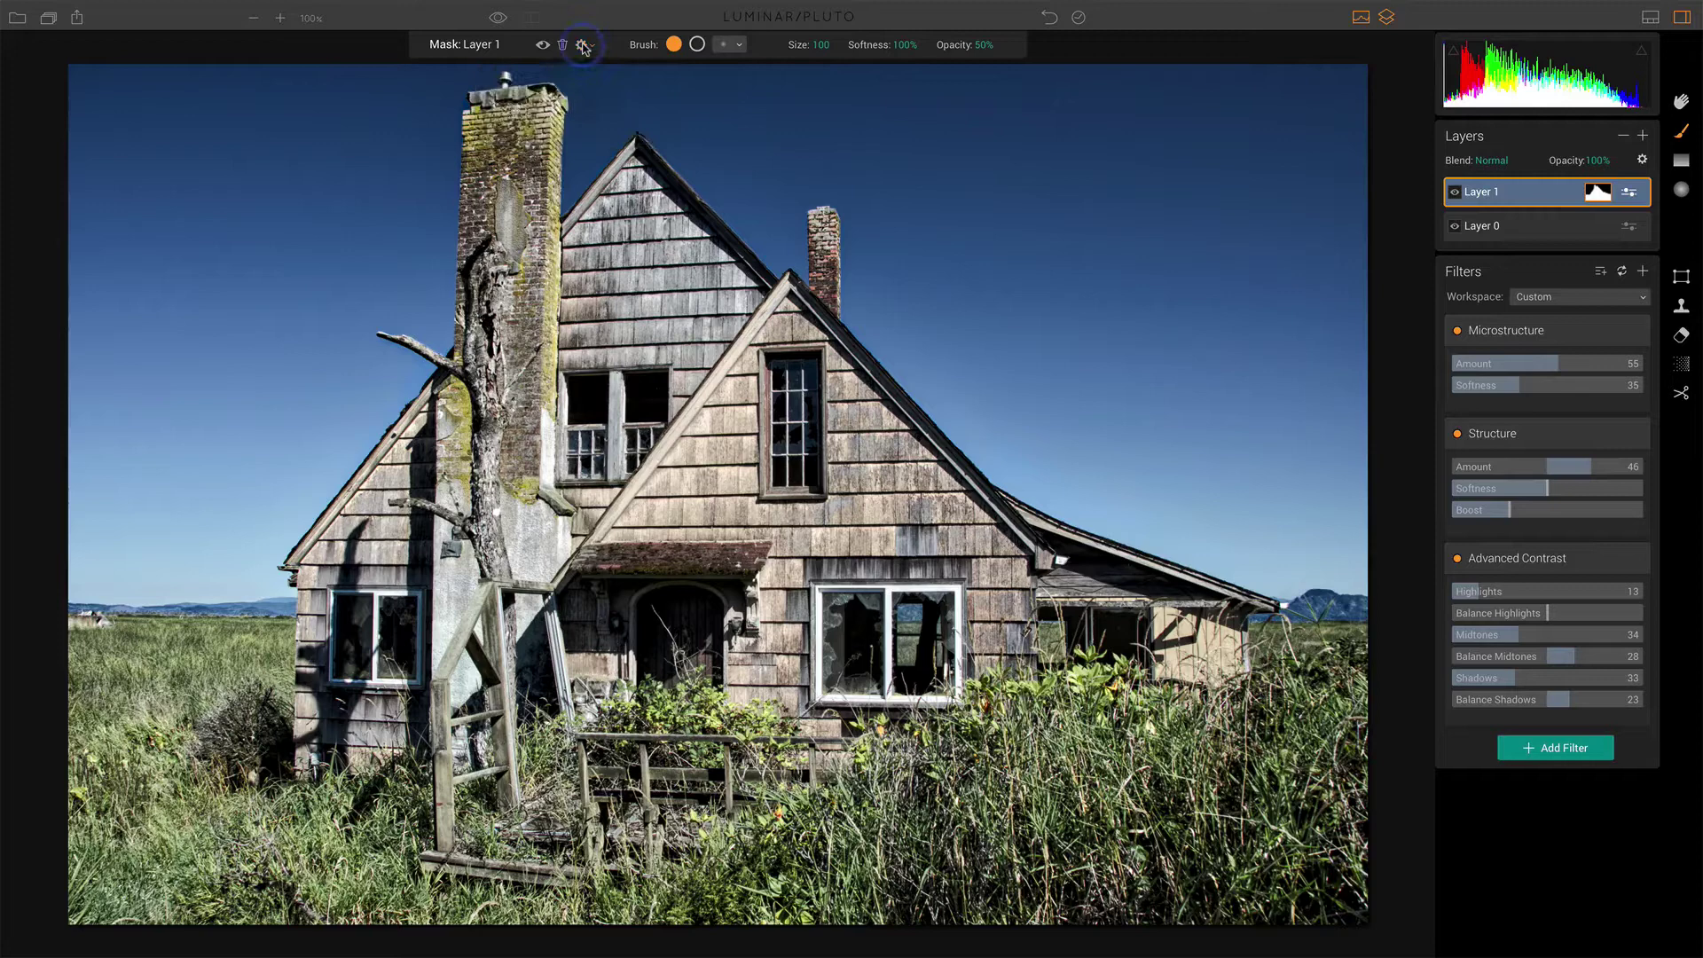
pyautogui.click(543, 46)
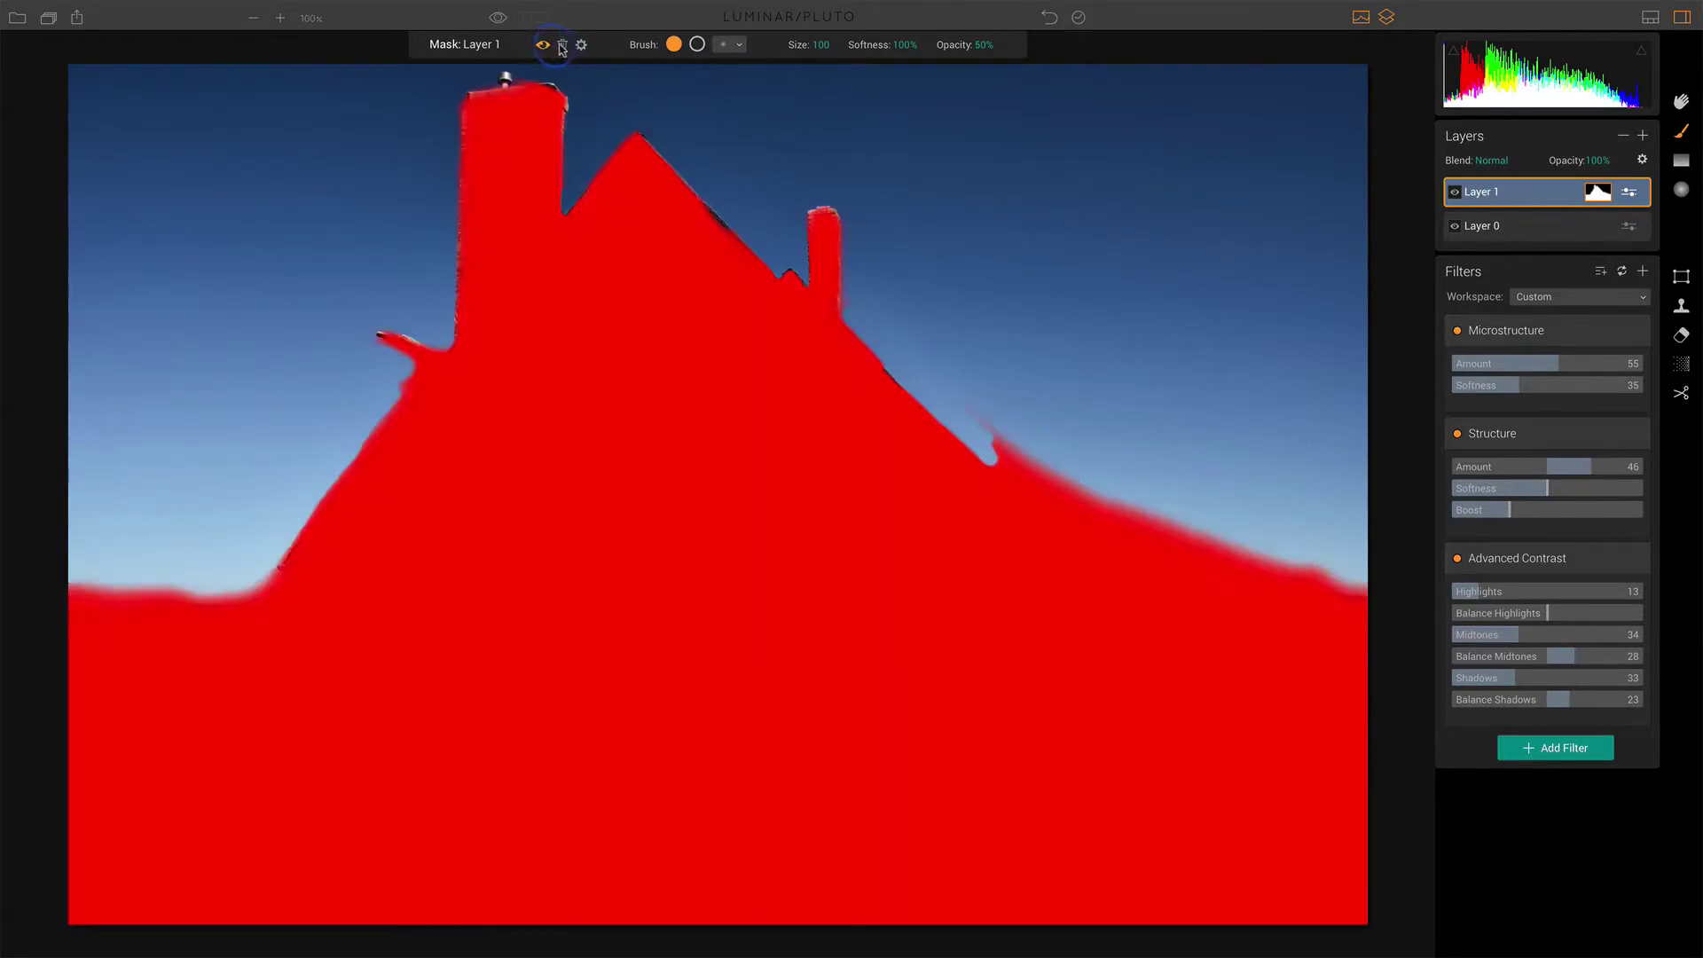
pyautogui.click(582, 45)
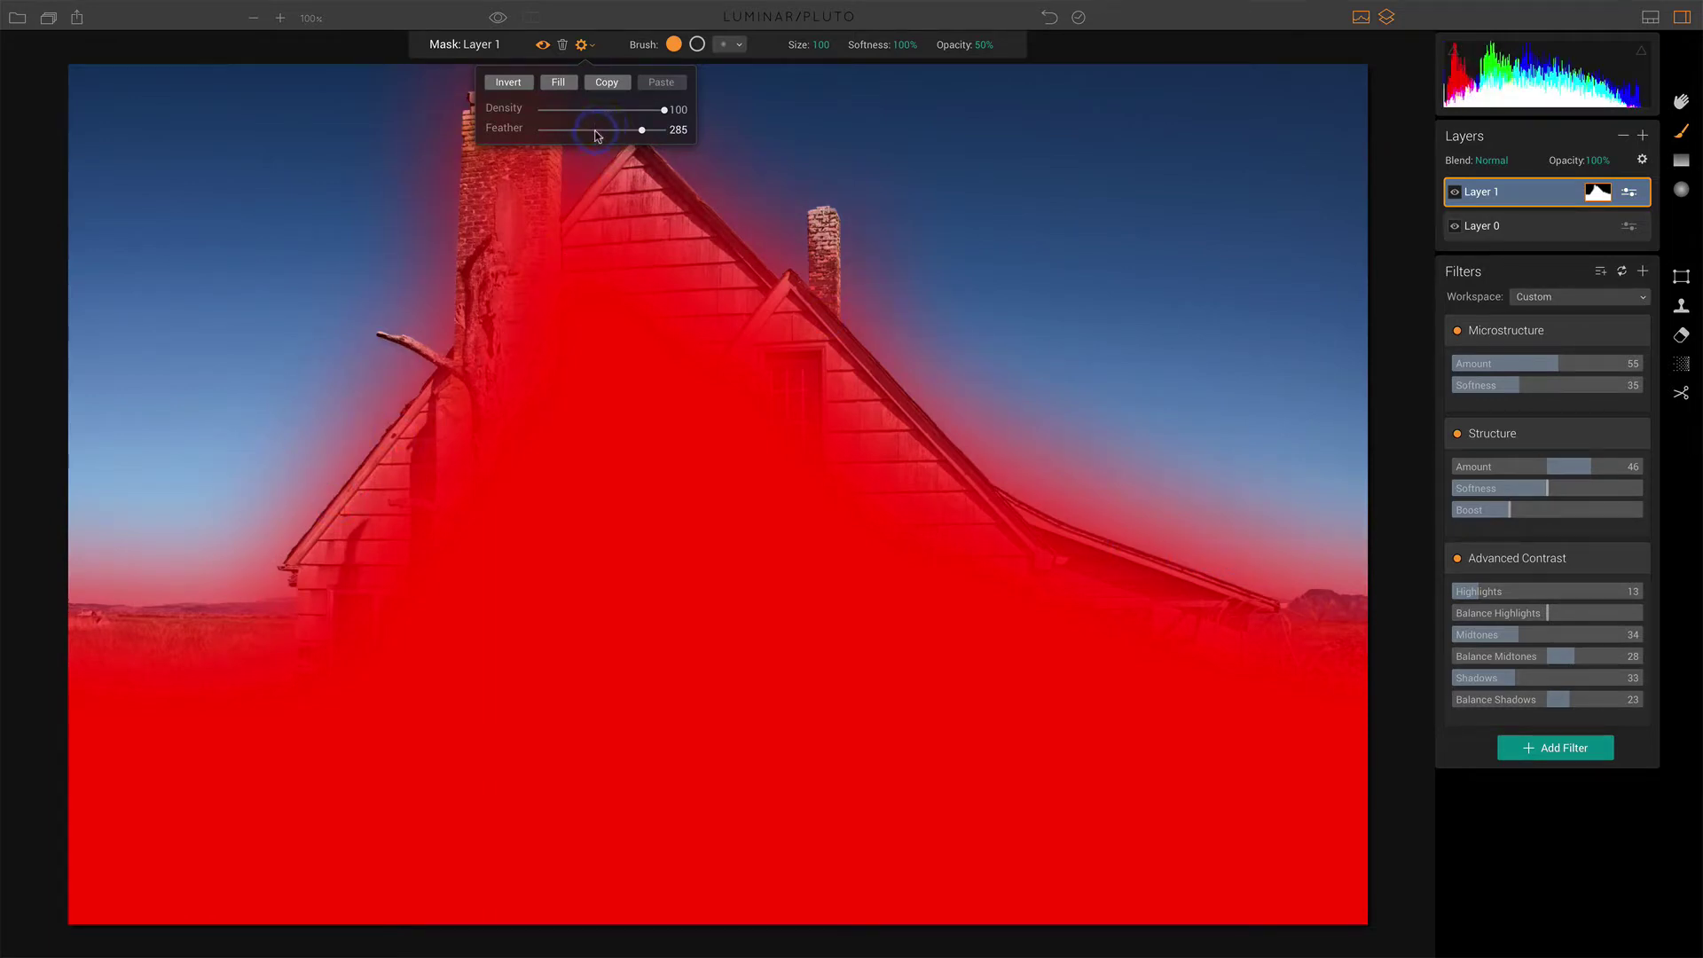
pyautogui.moveTo(595, 131); pyautogui.dragTo(605, 131)
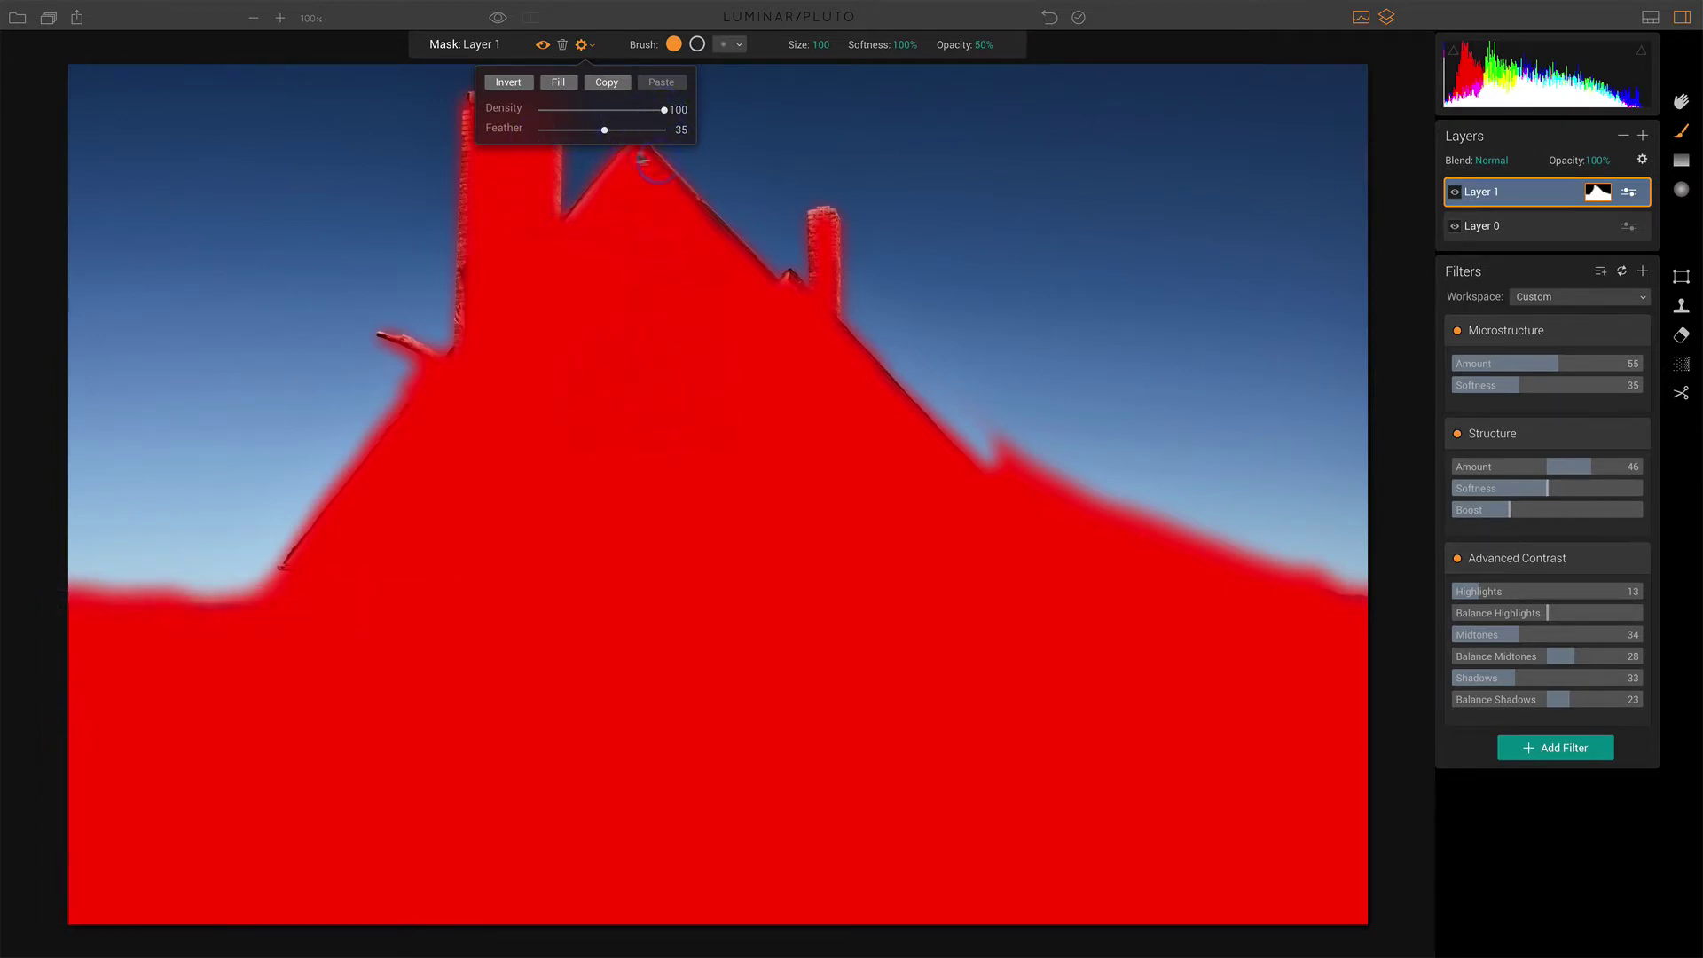
pyautogui.moveTo(626, 108); pyautogui.dragTo(612, 108)
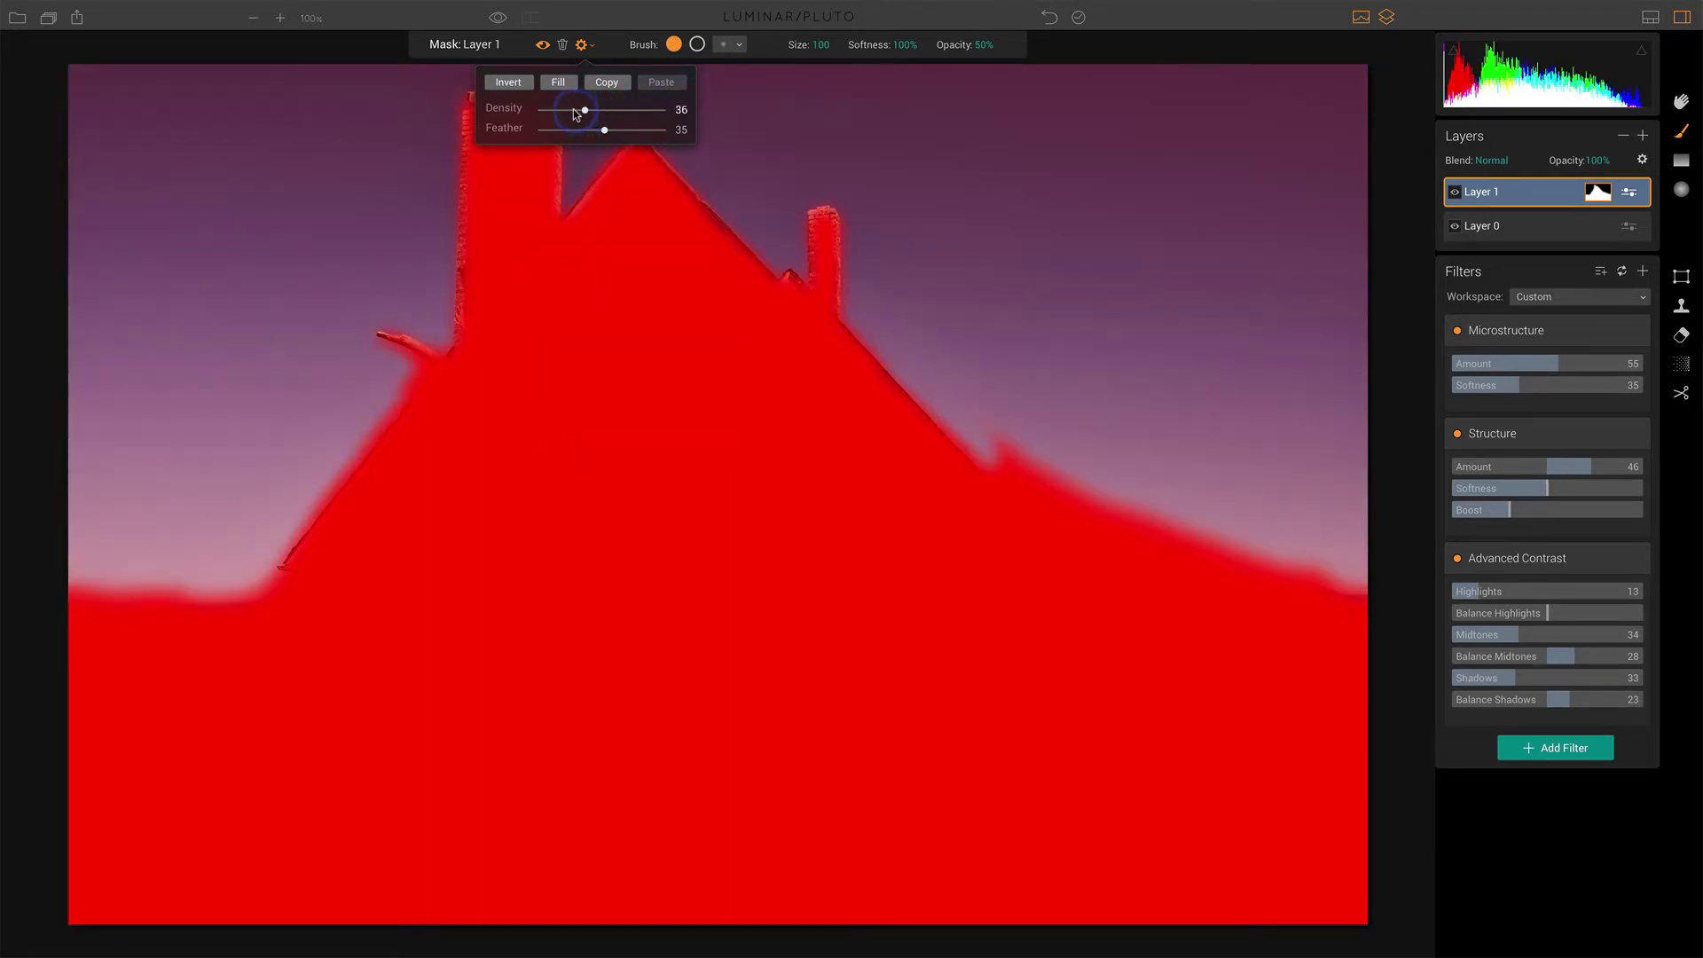
pyautogui.moveTo(572, 113); pyautogui.dragTo(606, 116)
pyautogui.moveTo(626, 113); pyautogui.dragTo(676, 110)
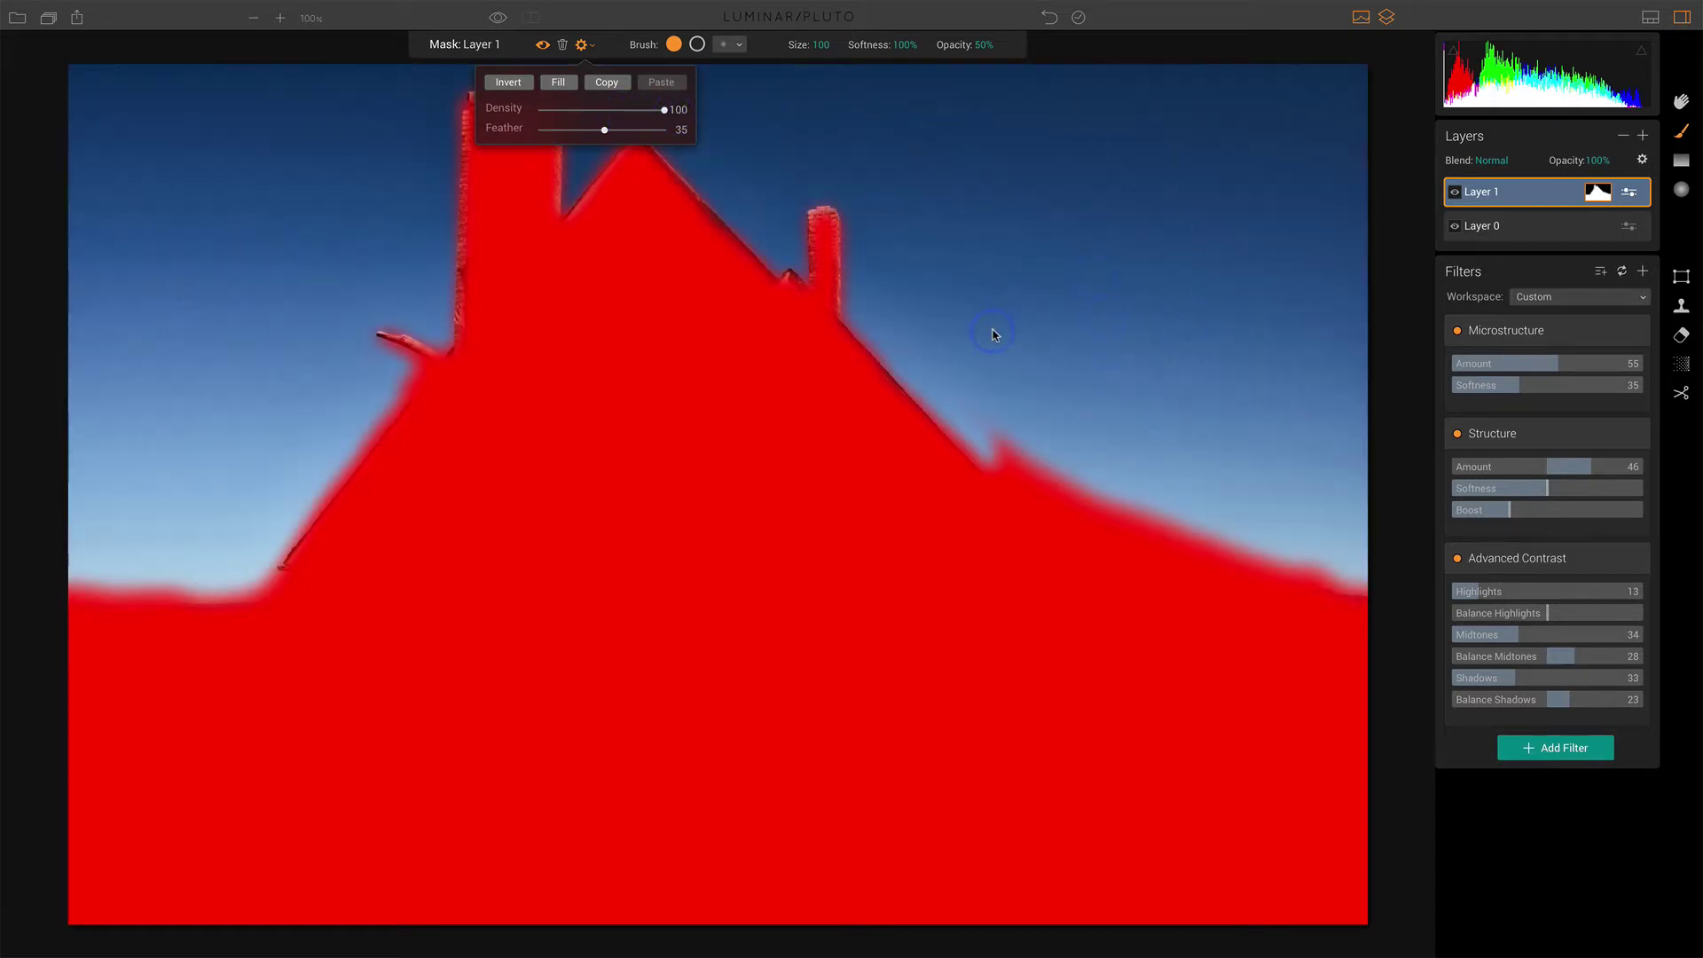
# - Brush a straight Shift-click mask stroke into the sky beside the small chimney
pyautogui.click(583, 46)
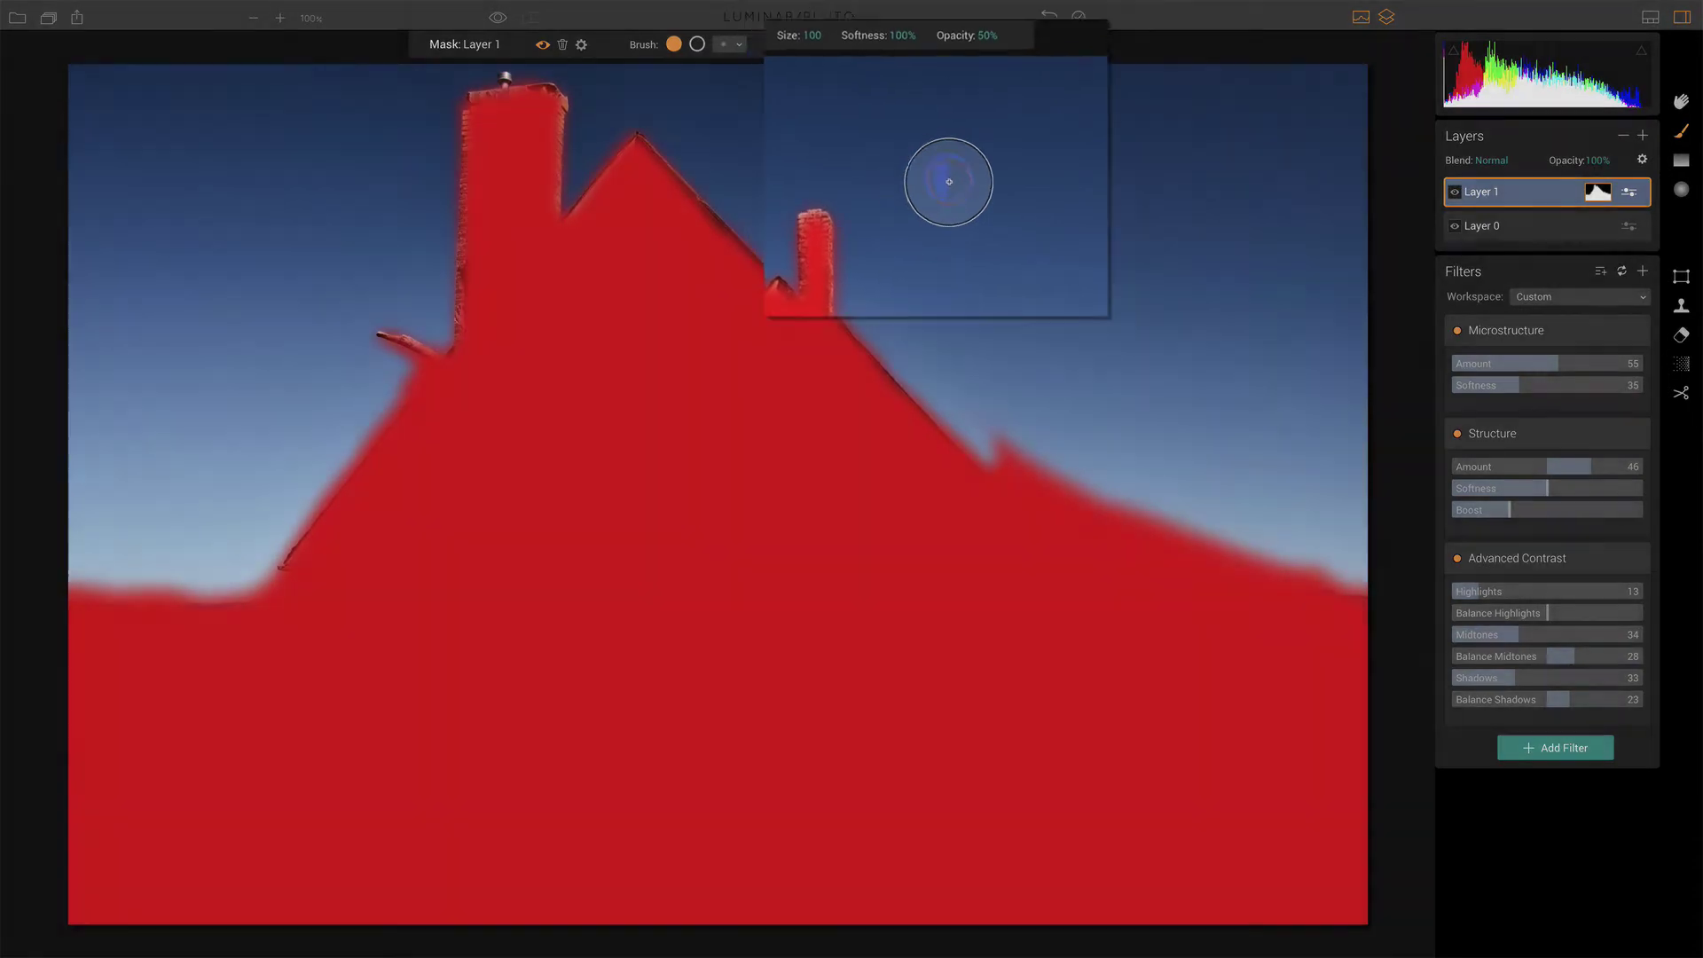
pyautogui.click(927, 183)
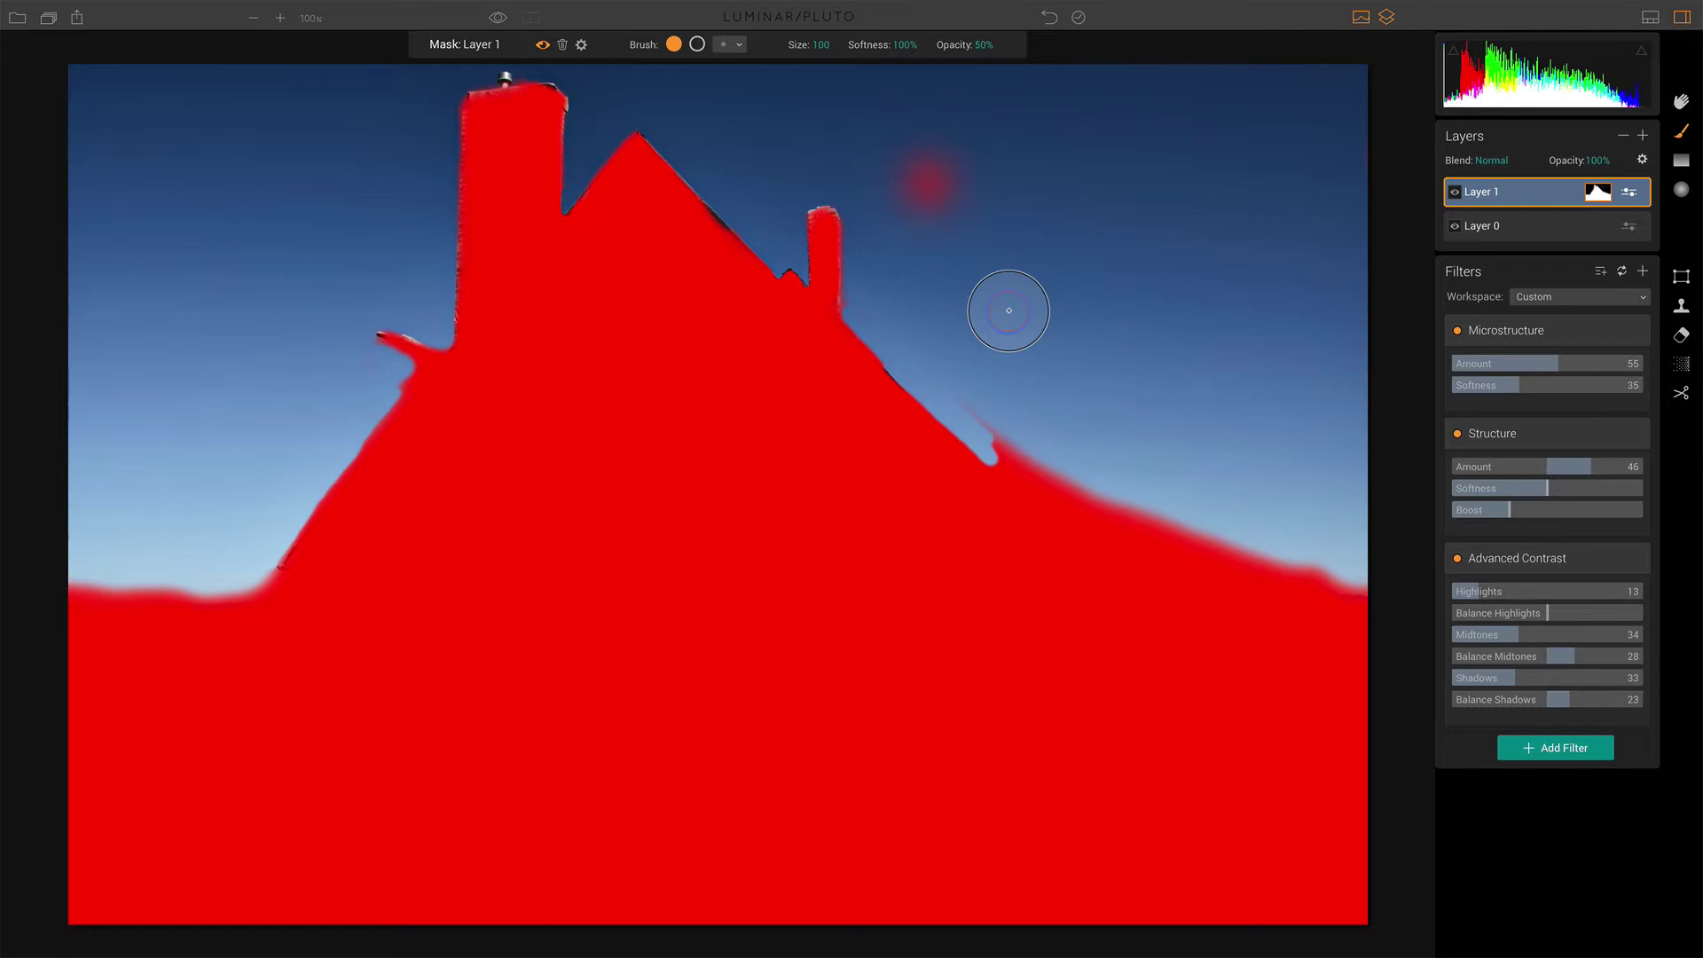
pyautogui.keyDown('shift'); pyautogui.click(1008, 311); pyautogui.keyUp('shift')
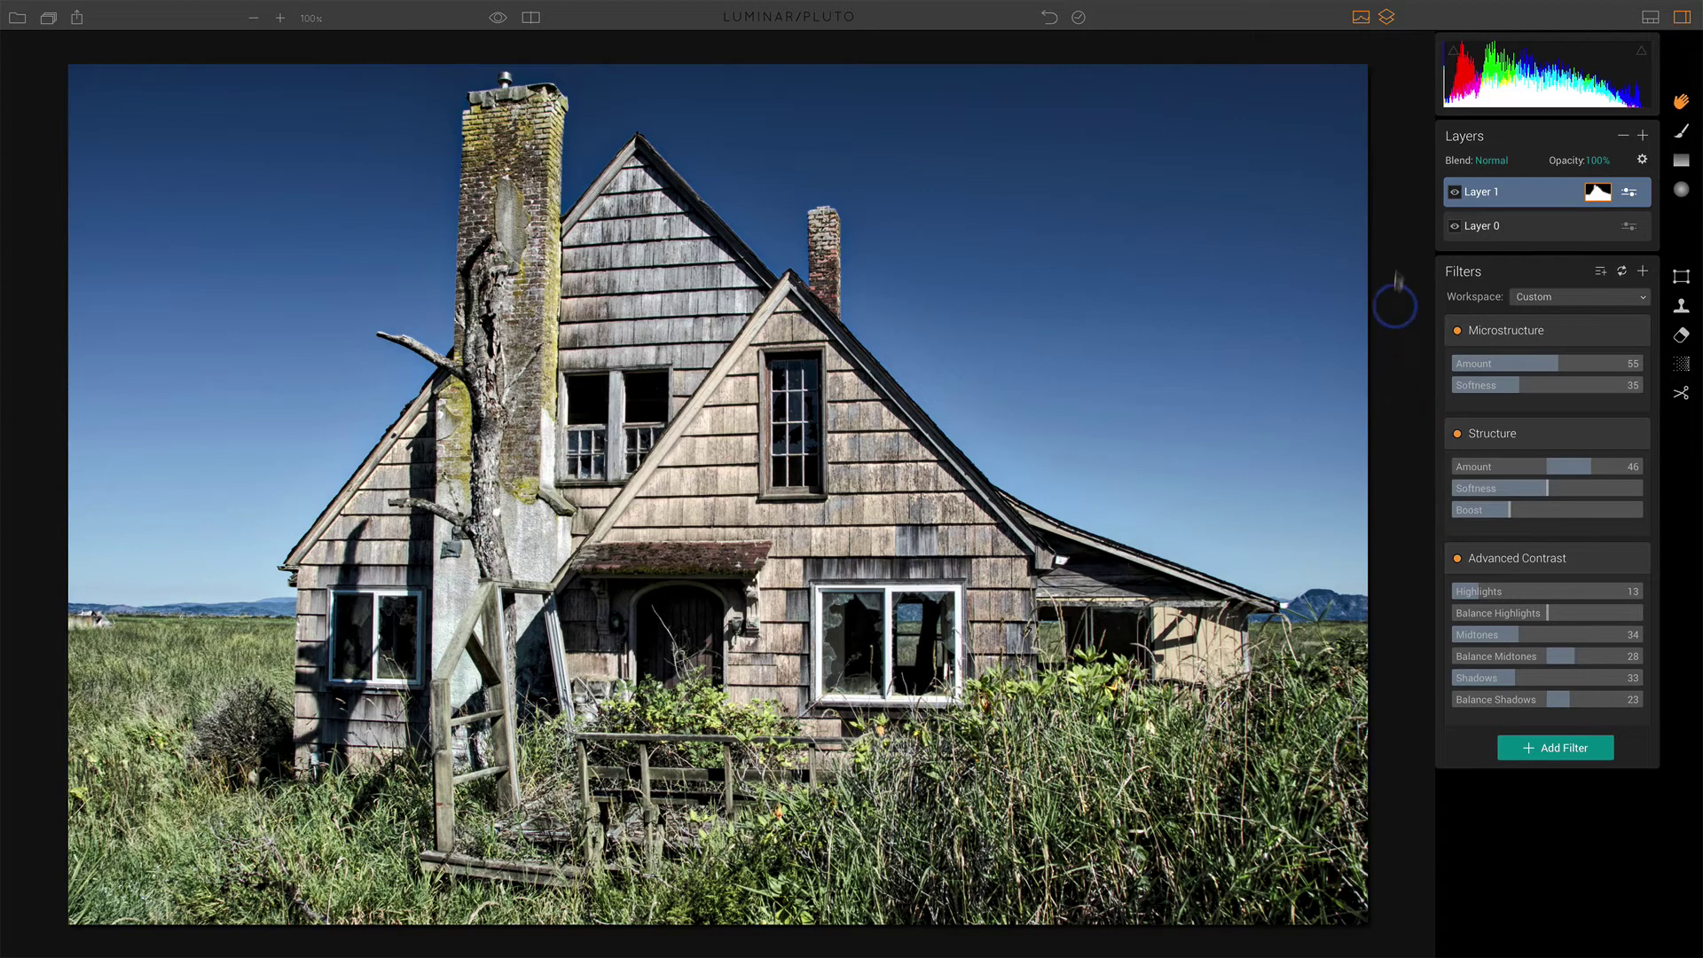
# - Load the Spain .arw cobblestone file as a new top image layer
pyautogui.click(1643, 135)
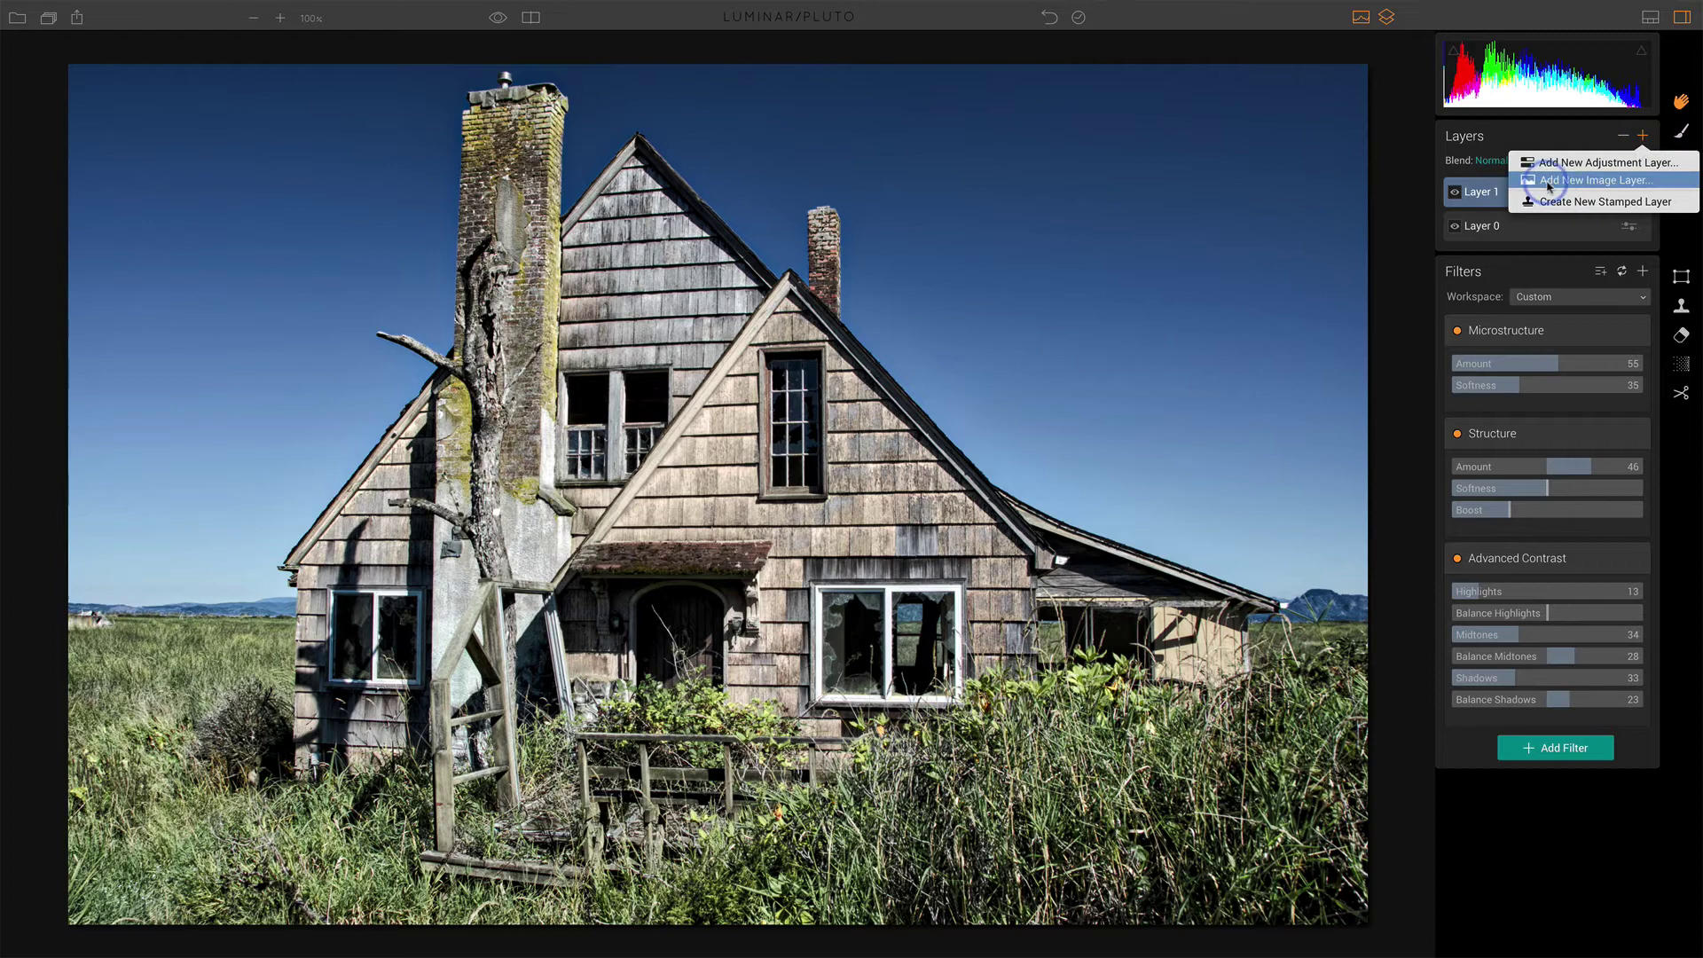
pyautogui.click(1622, 182)
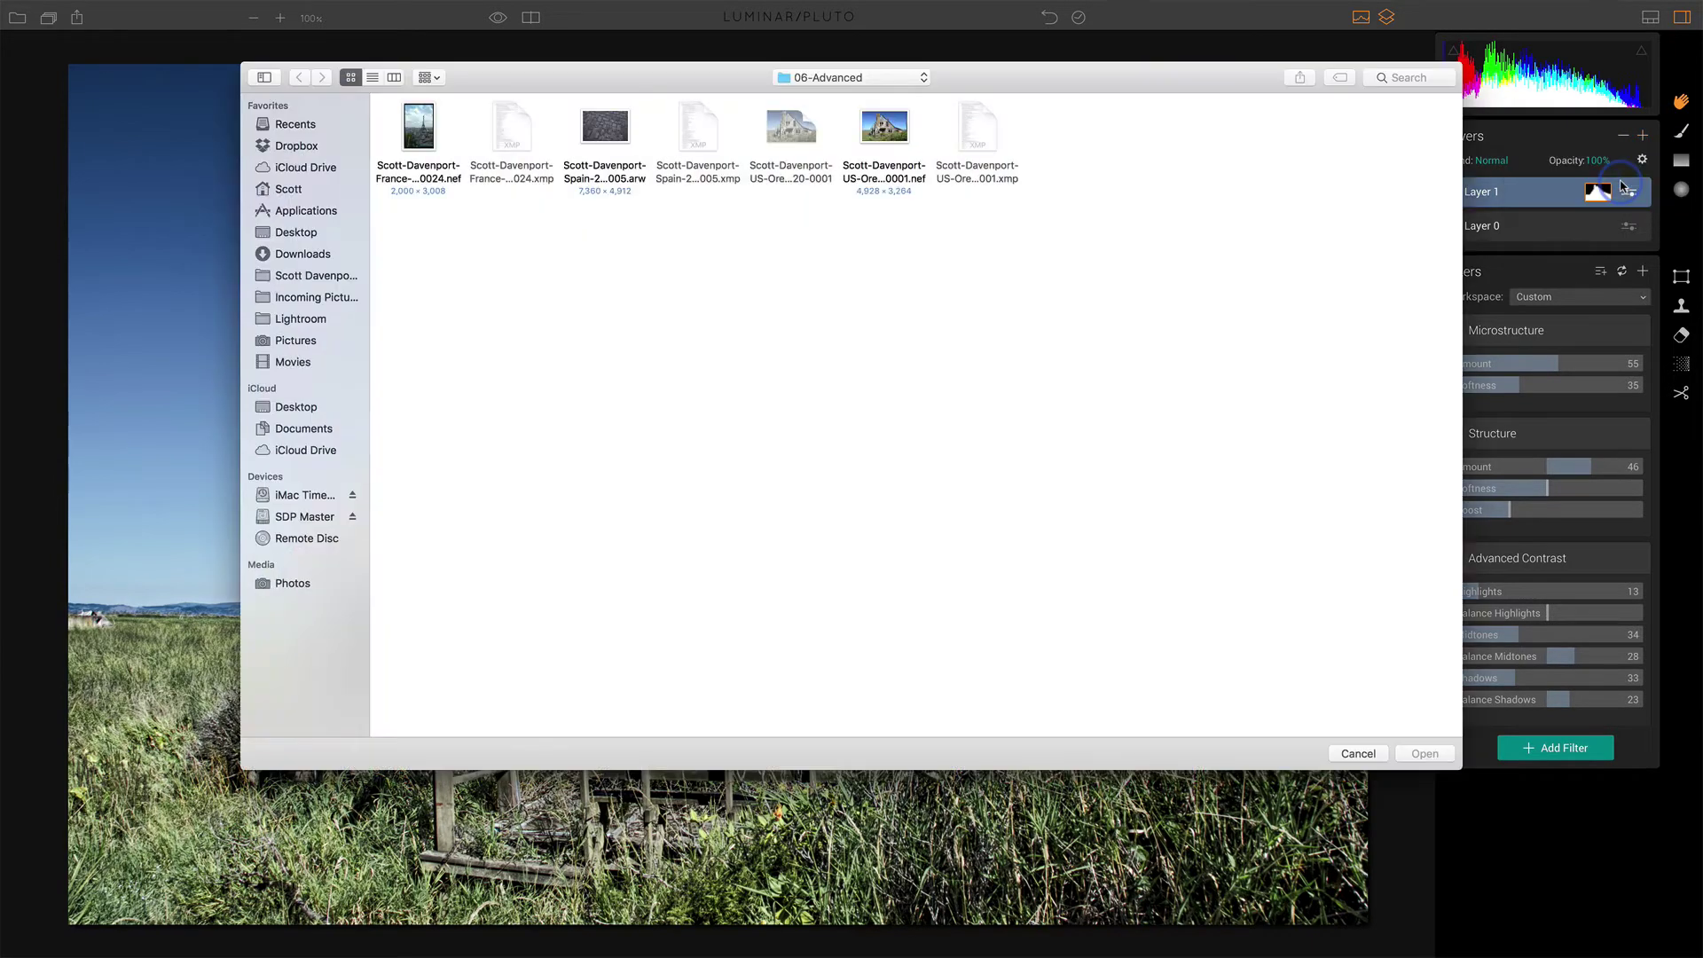
pyautogui.click(610, 131)
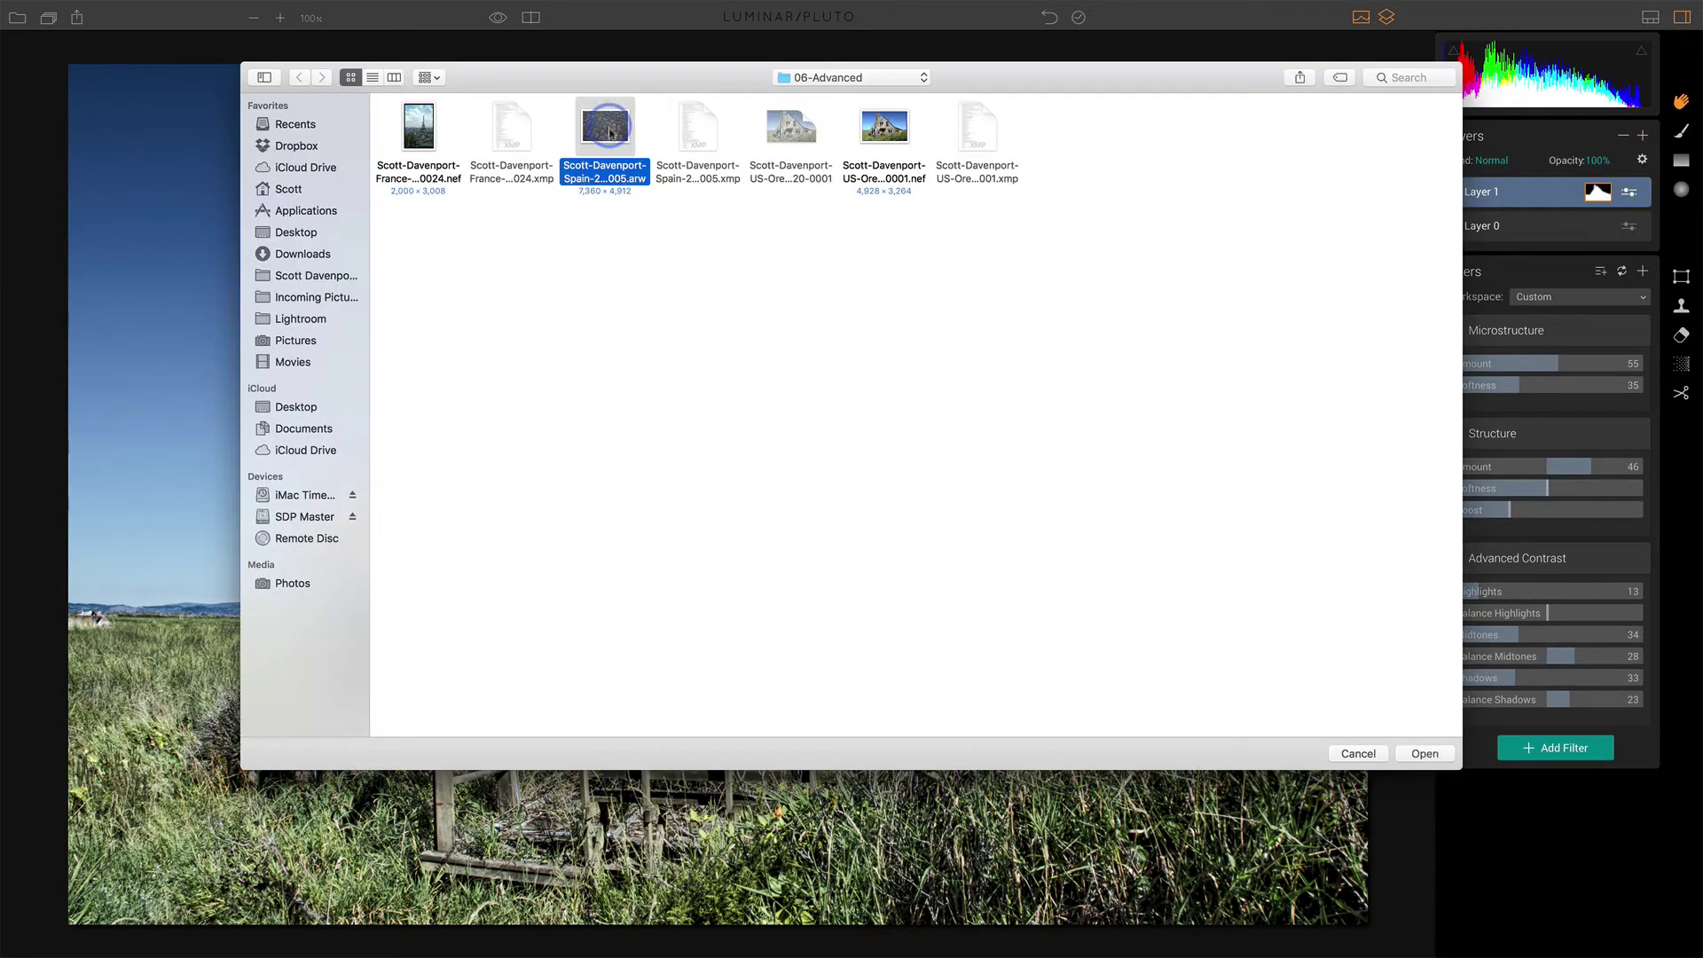
pyautogui.click(1422, 755)
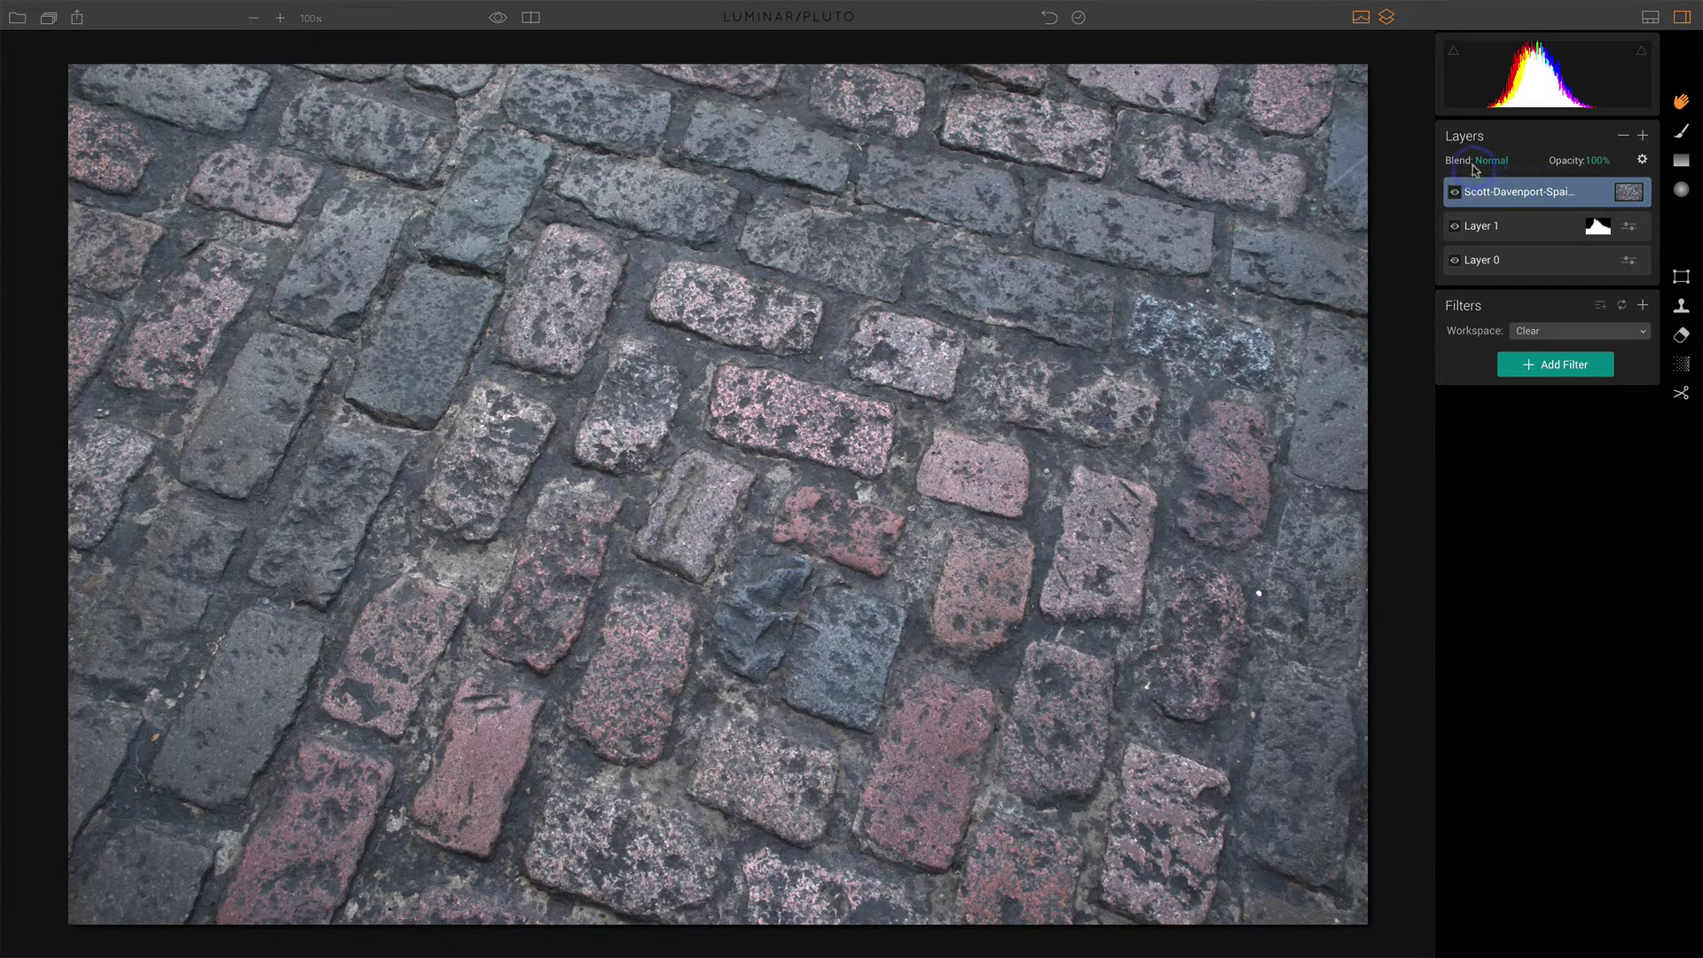
# - Try Overlay blending on the cobblestone layer, then switch it to Soft Light
pyautogui.click(1512, 165)
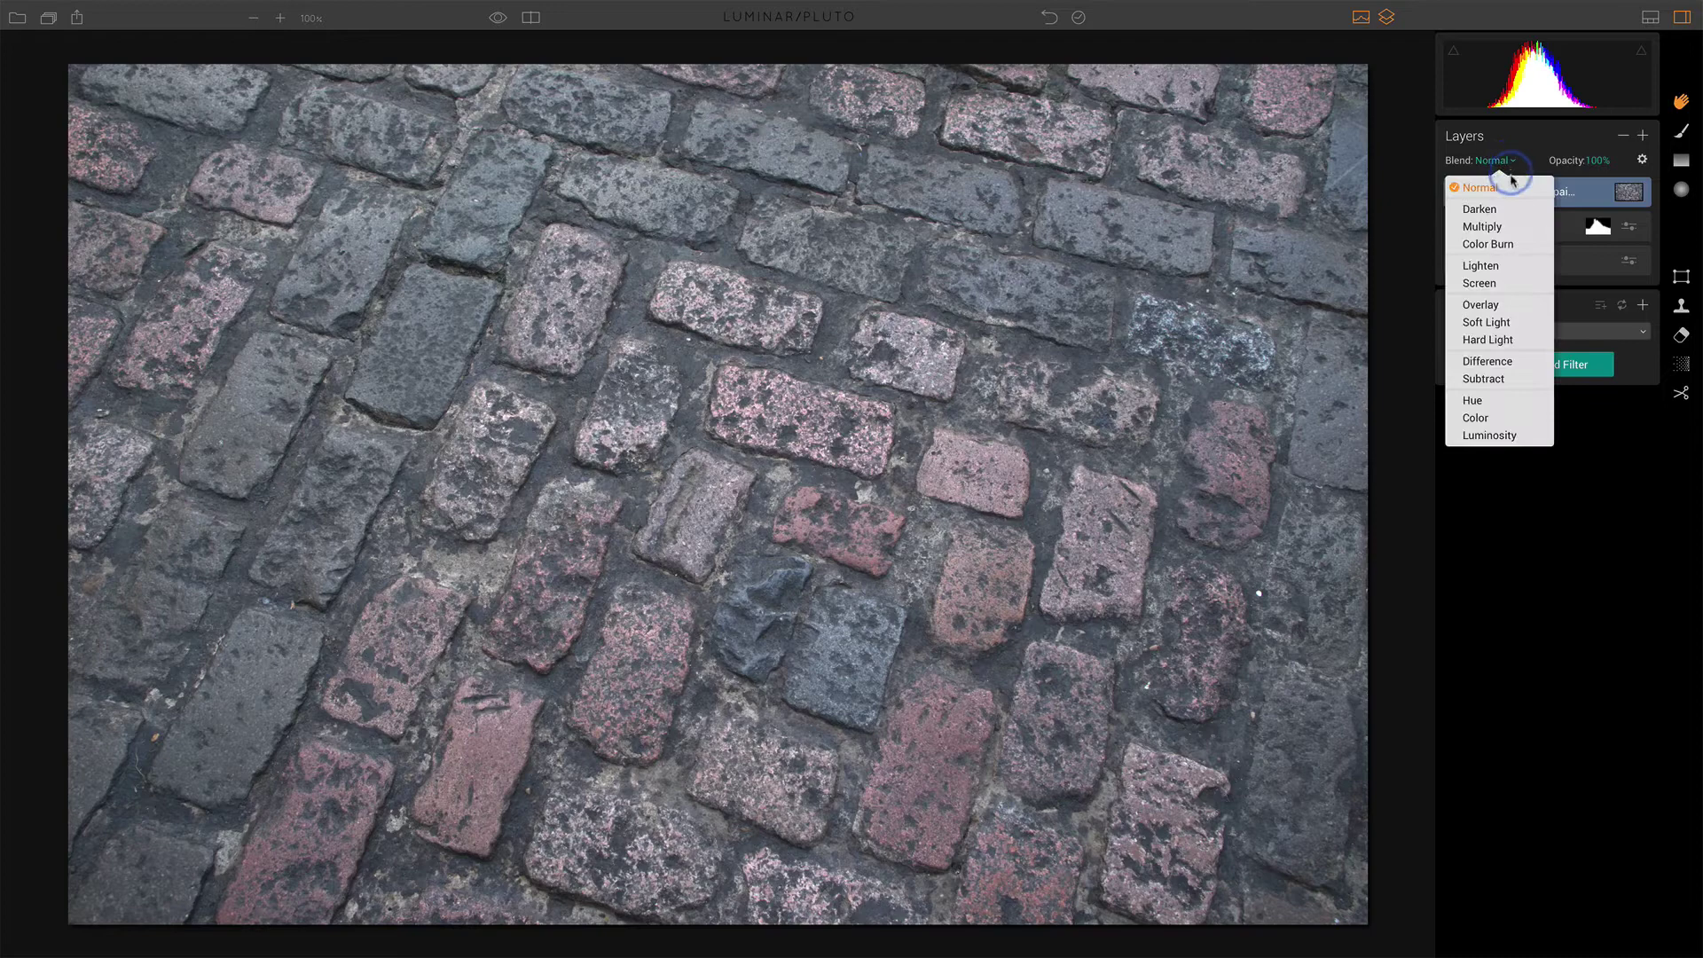
pyautogui.click(1501, 306)
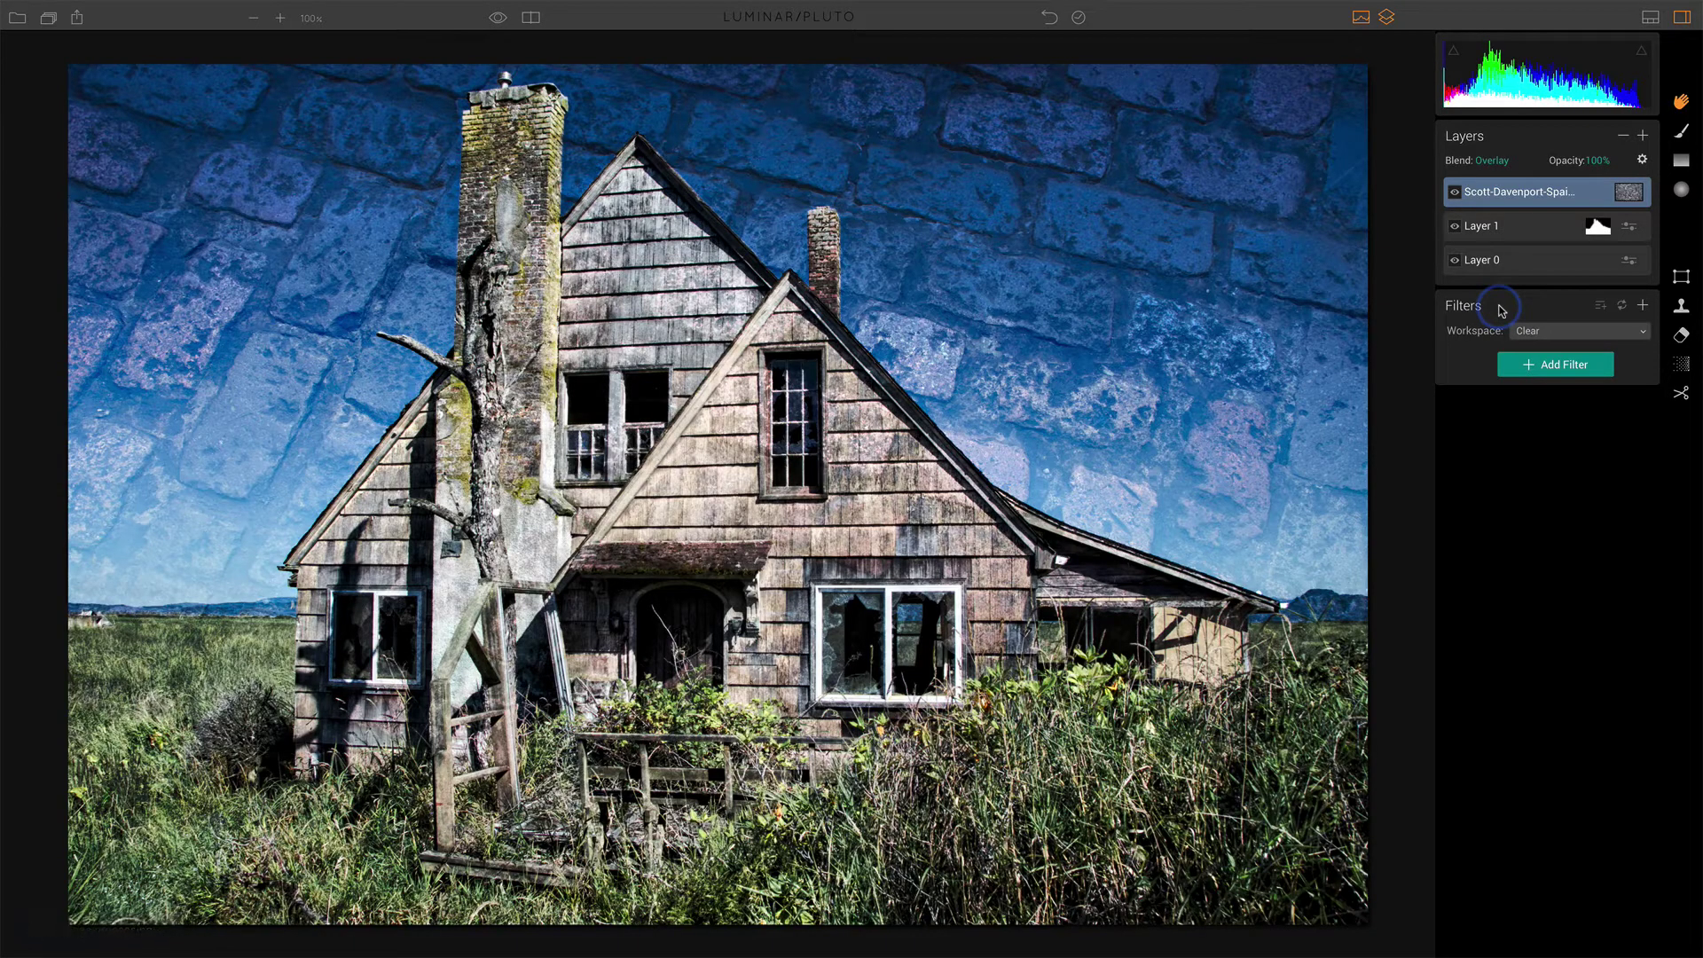
pyautogui.click(1493, 160)
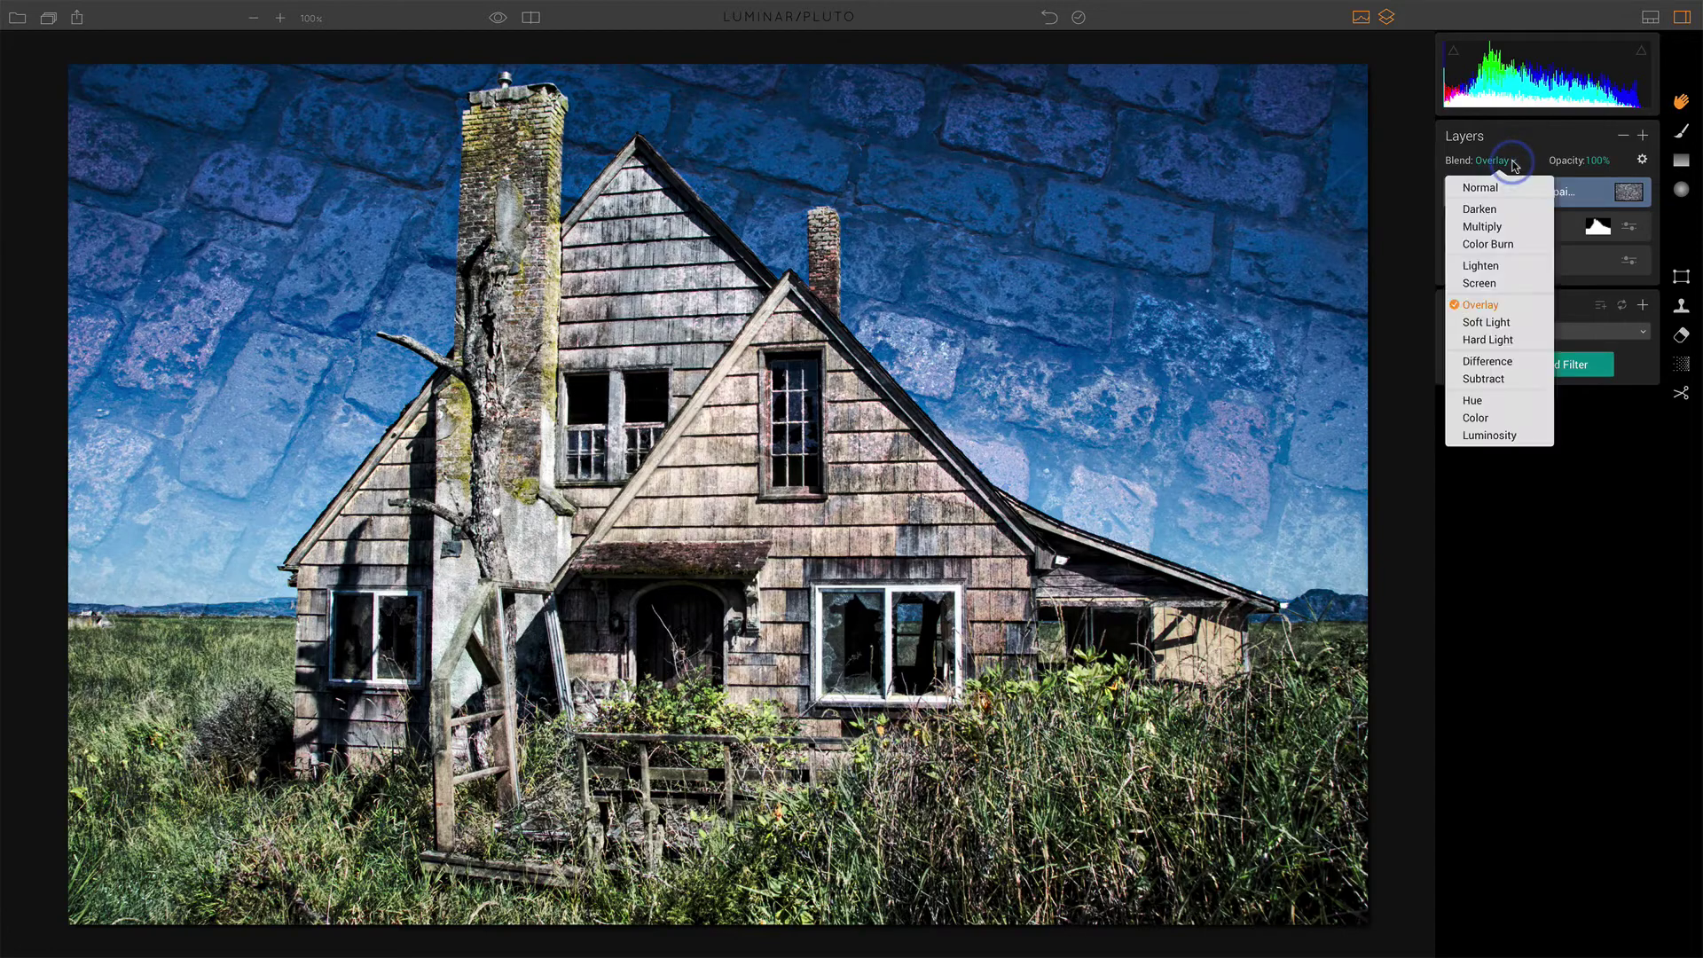
pyautogui.click(1496, 323)
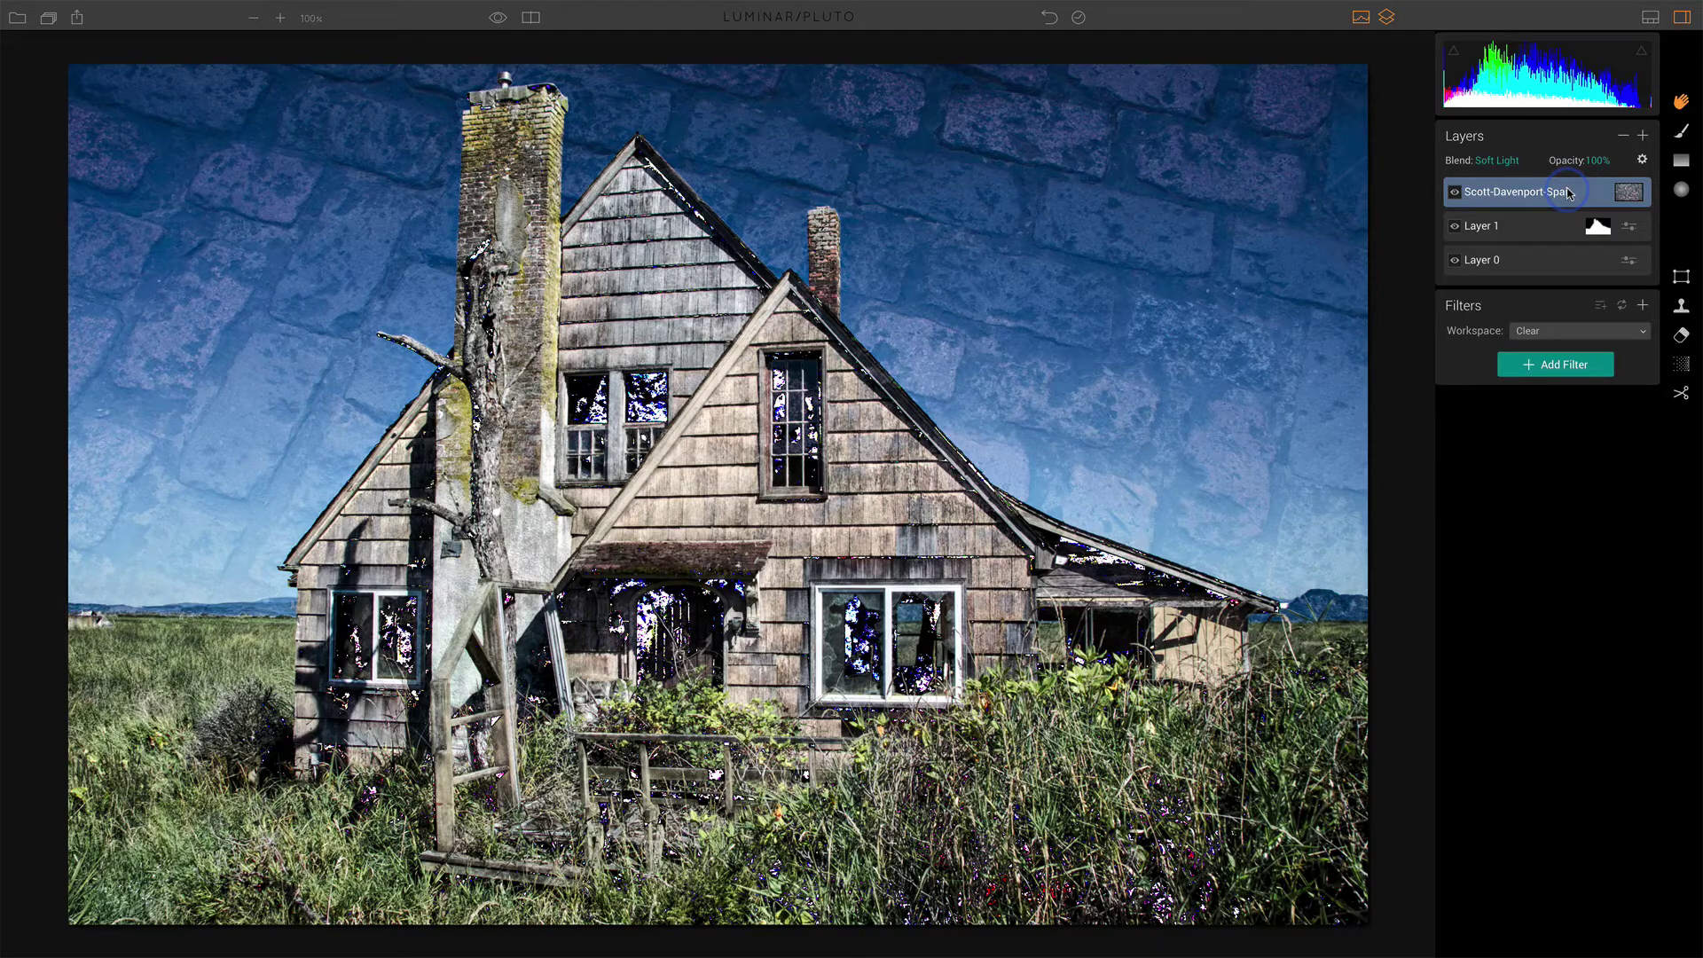
# - Delete the stone texture layer and add a new adjustment layer with a Texture Overlay filter
pyautogui.rightClick(1568, 193)
pyautogui.click(1524, 223)
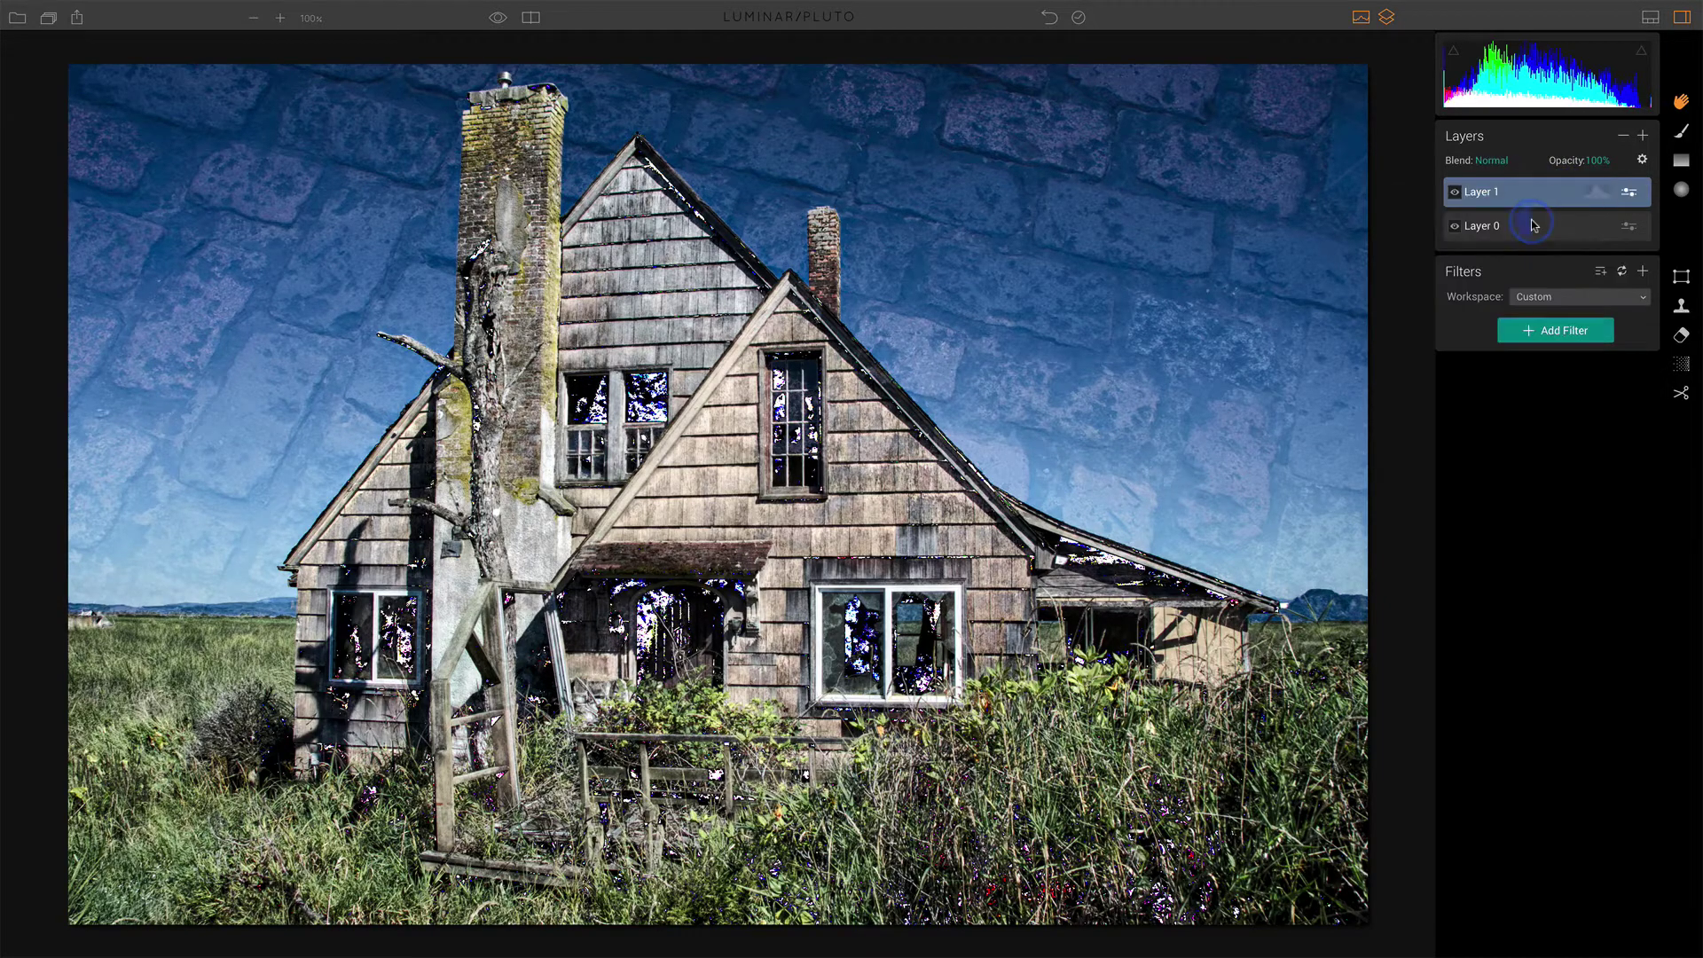
pyautogui.click(1642, 136)
pyautogui.click(1613, 162)
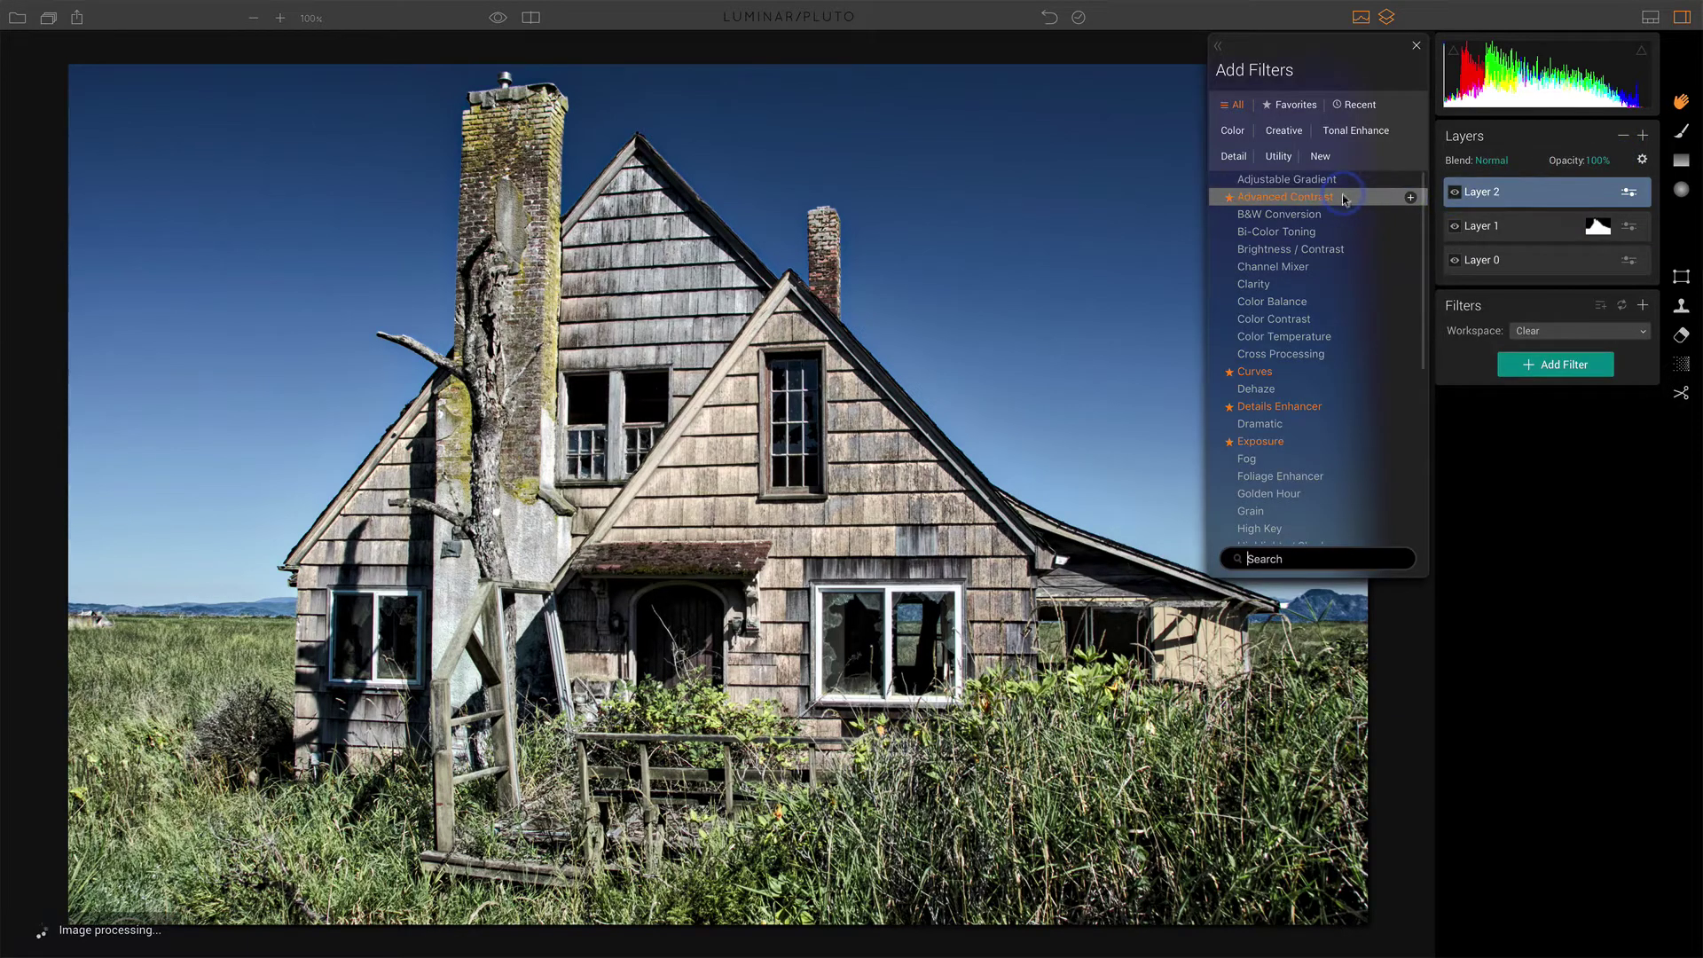
pyautogui.scroll(-10, 1322, 319)
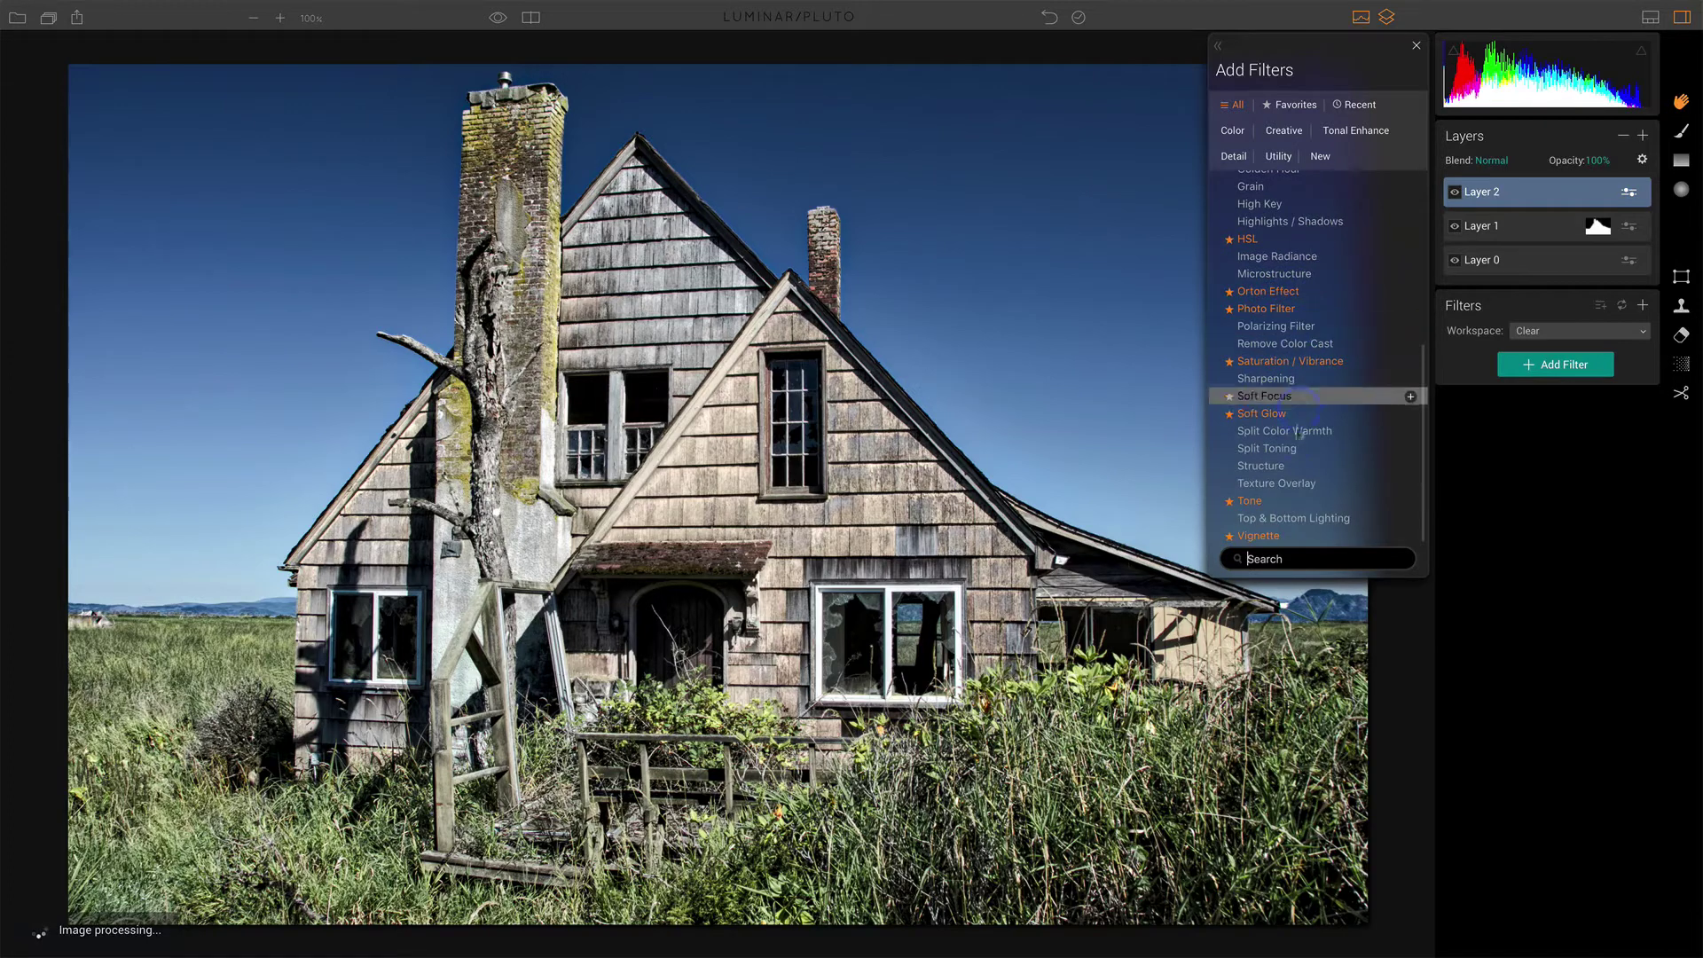
pyautogui.click(1289, 483)
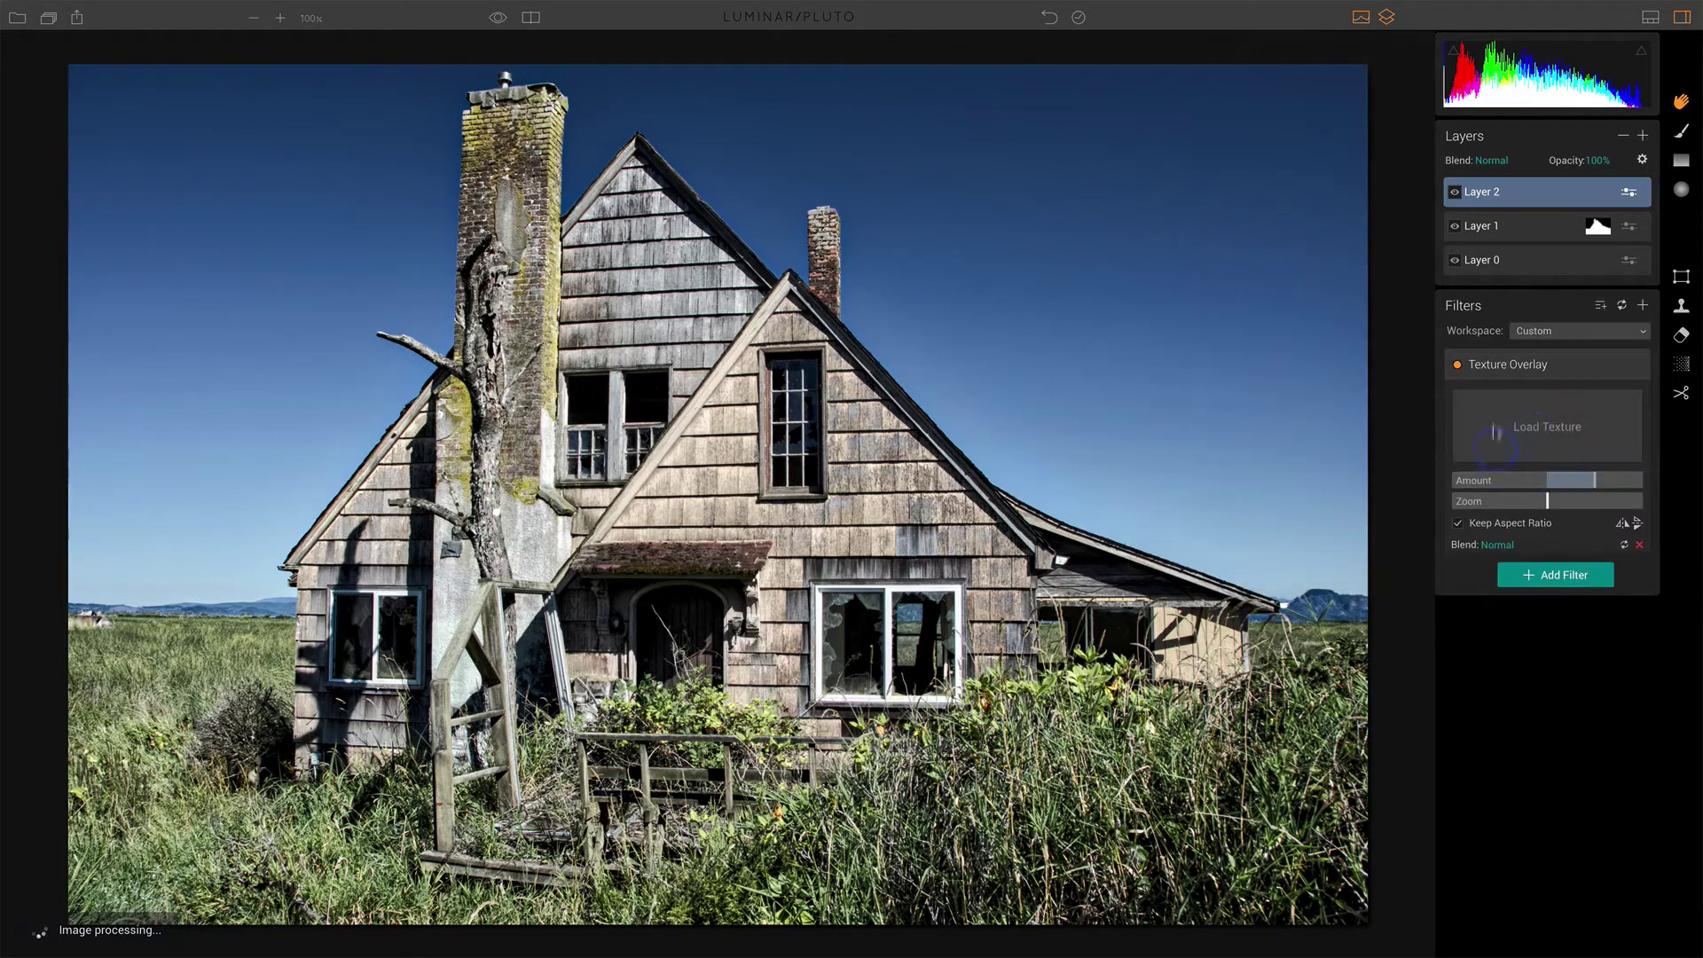
# - Load the Spain stone texture into Texture Overlay, with Amount 27 and Overlay blend mode
pyautogui.click(1537, 433)
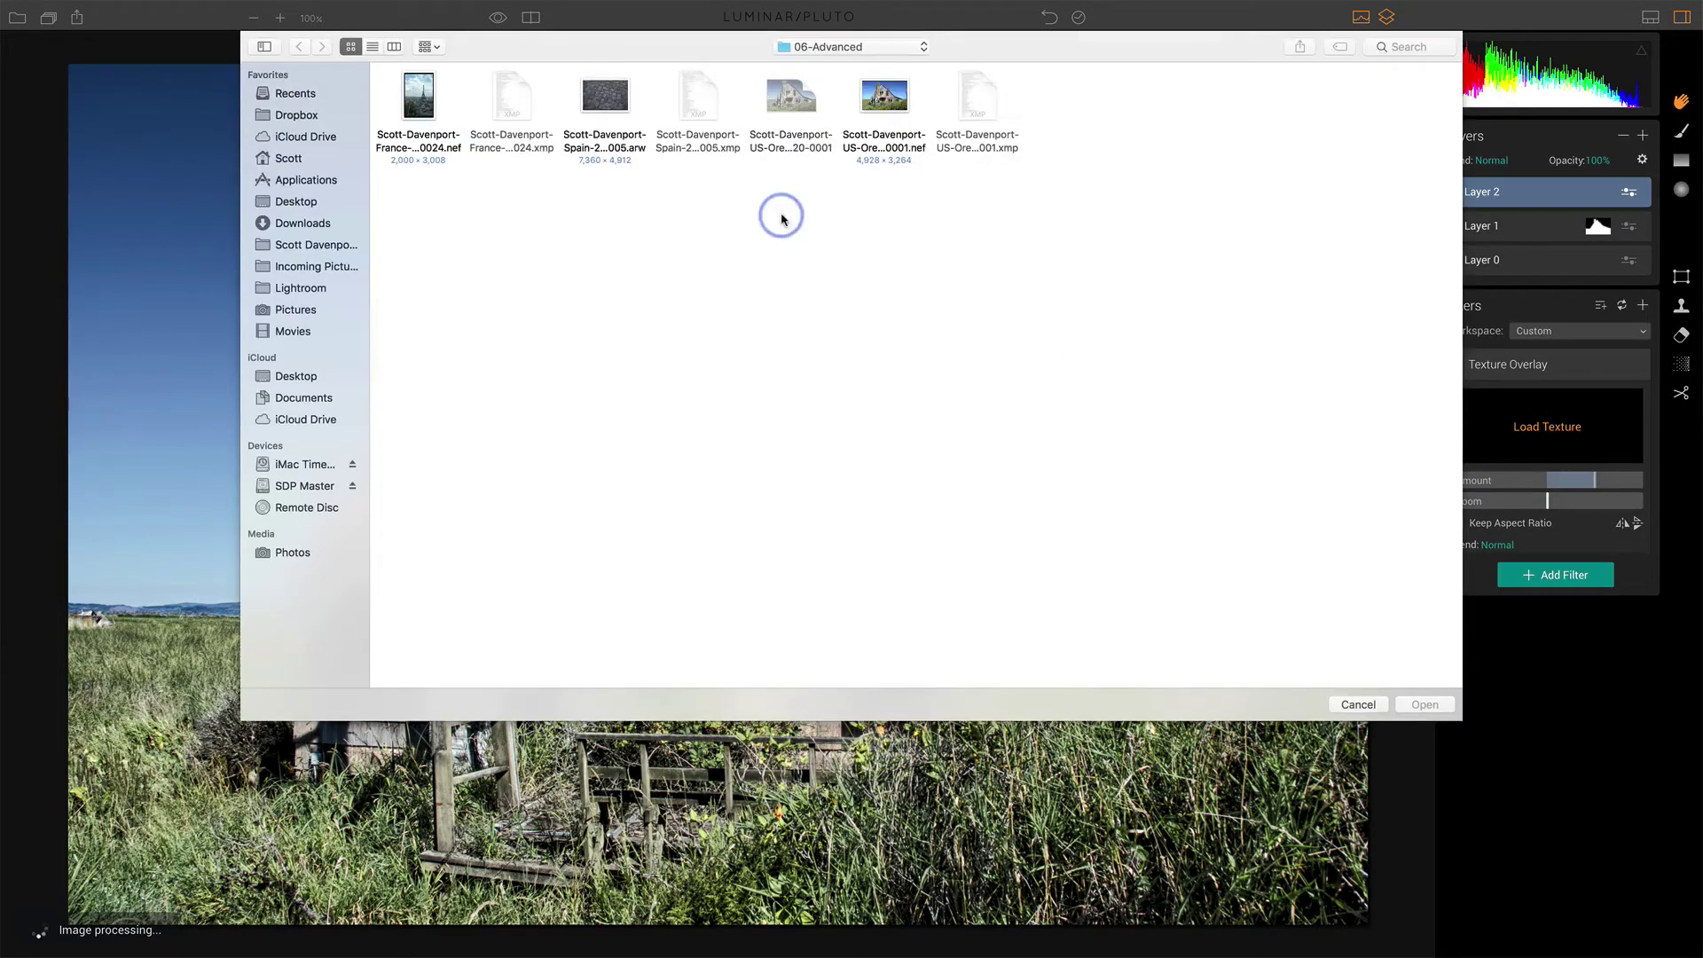
pyautogui.click(592, 92)
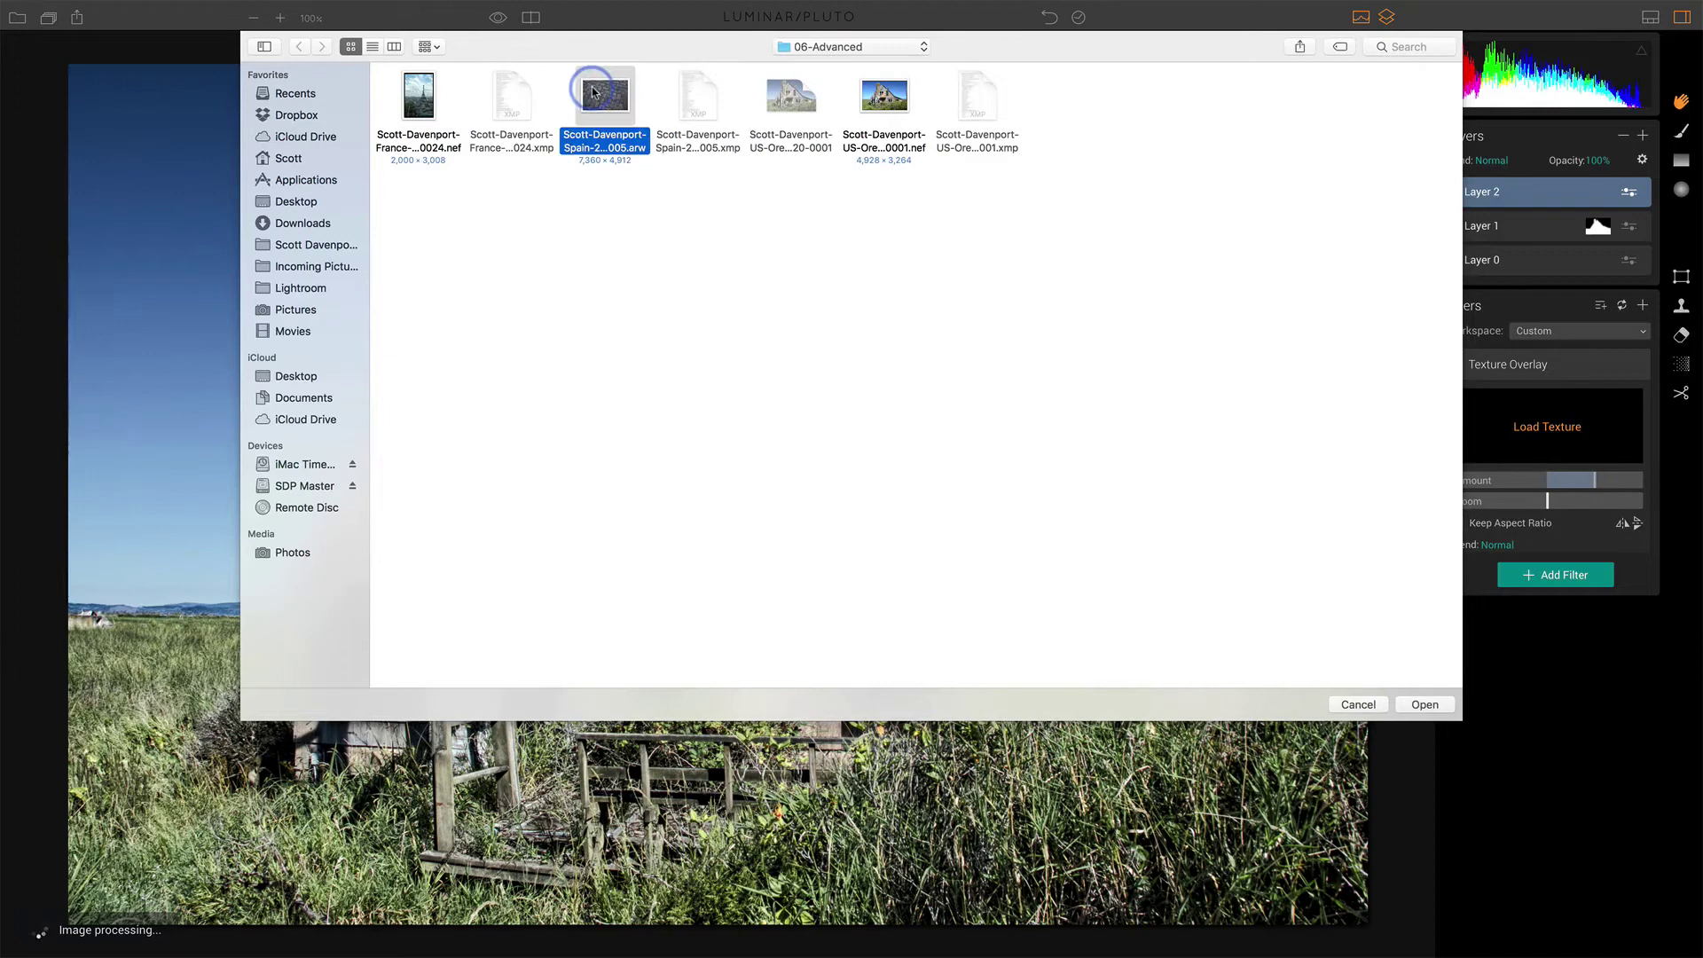
pyautogui.click(1424, 704)
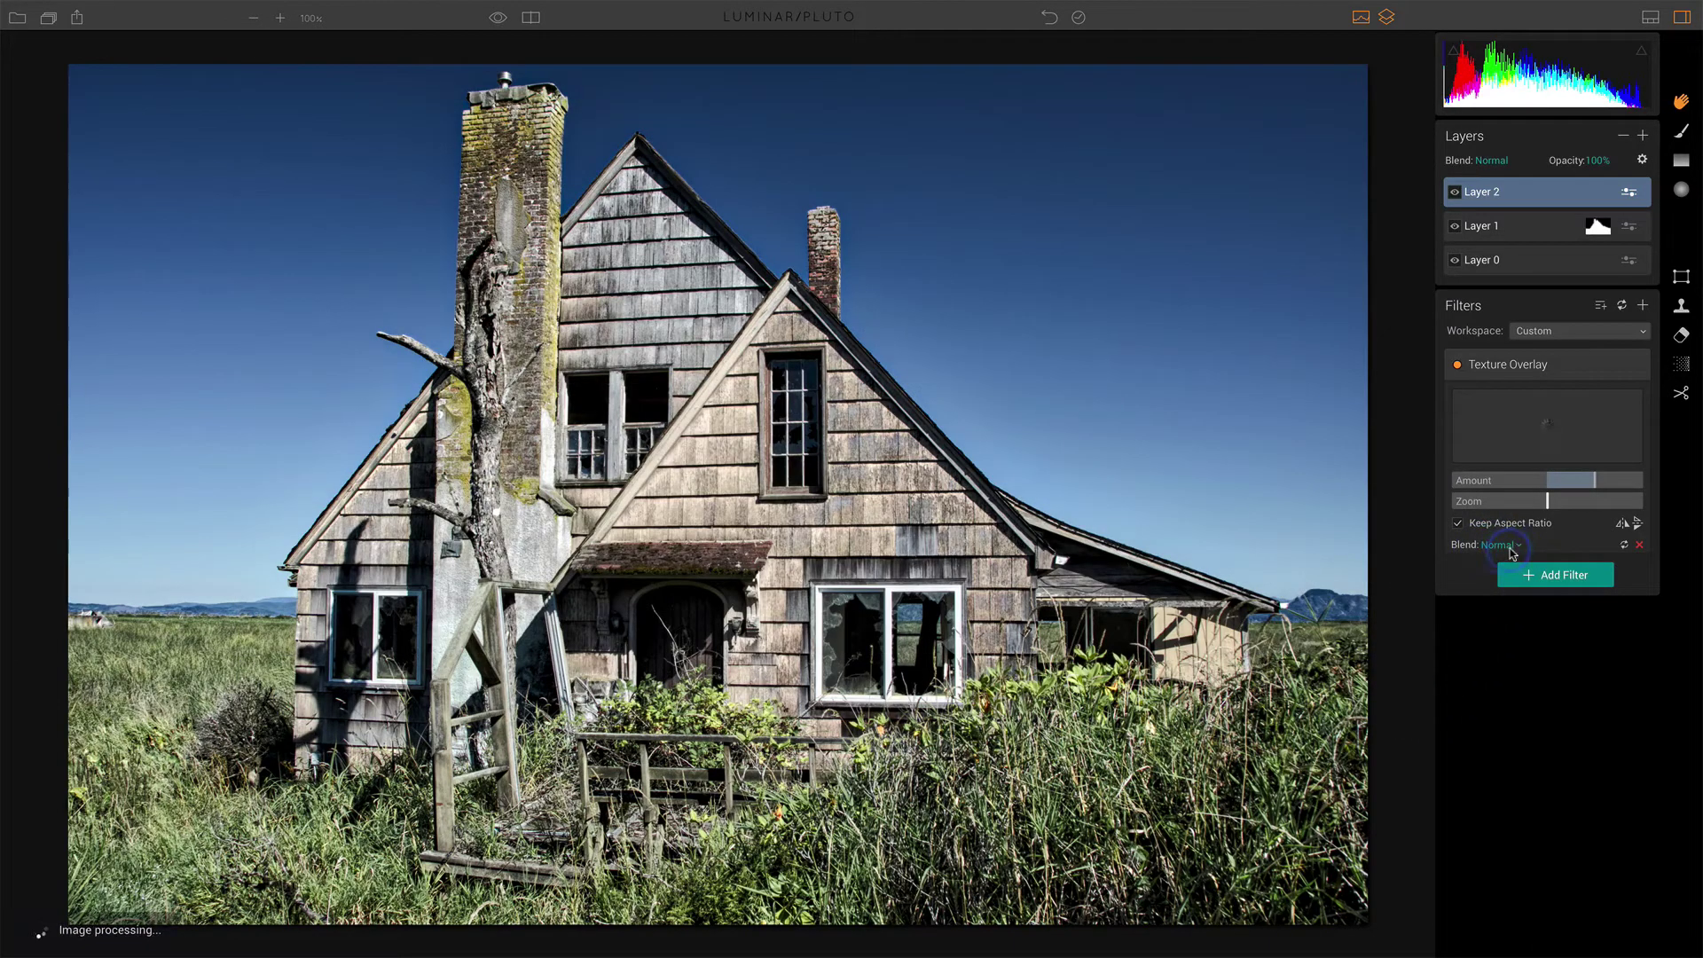
pyautogui.click(1588, 486)
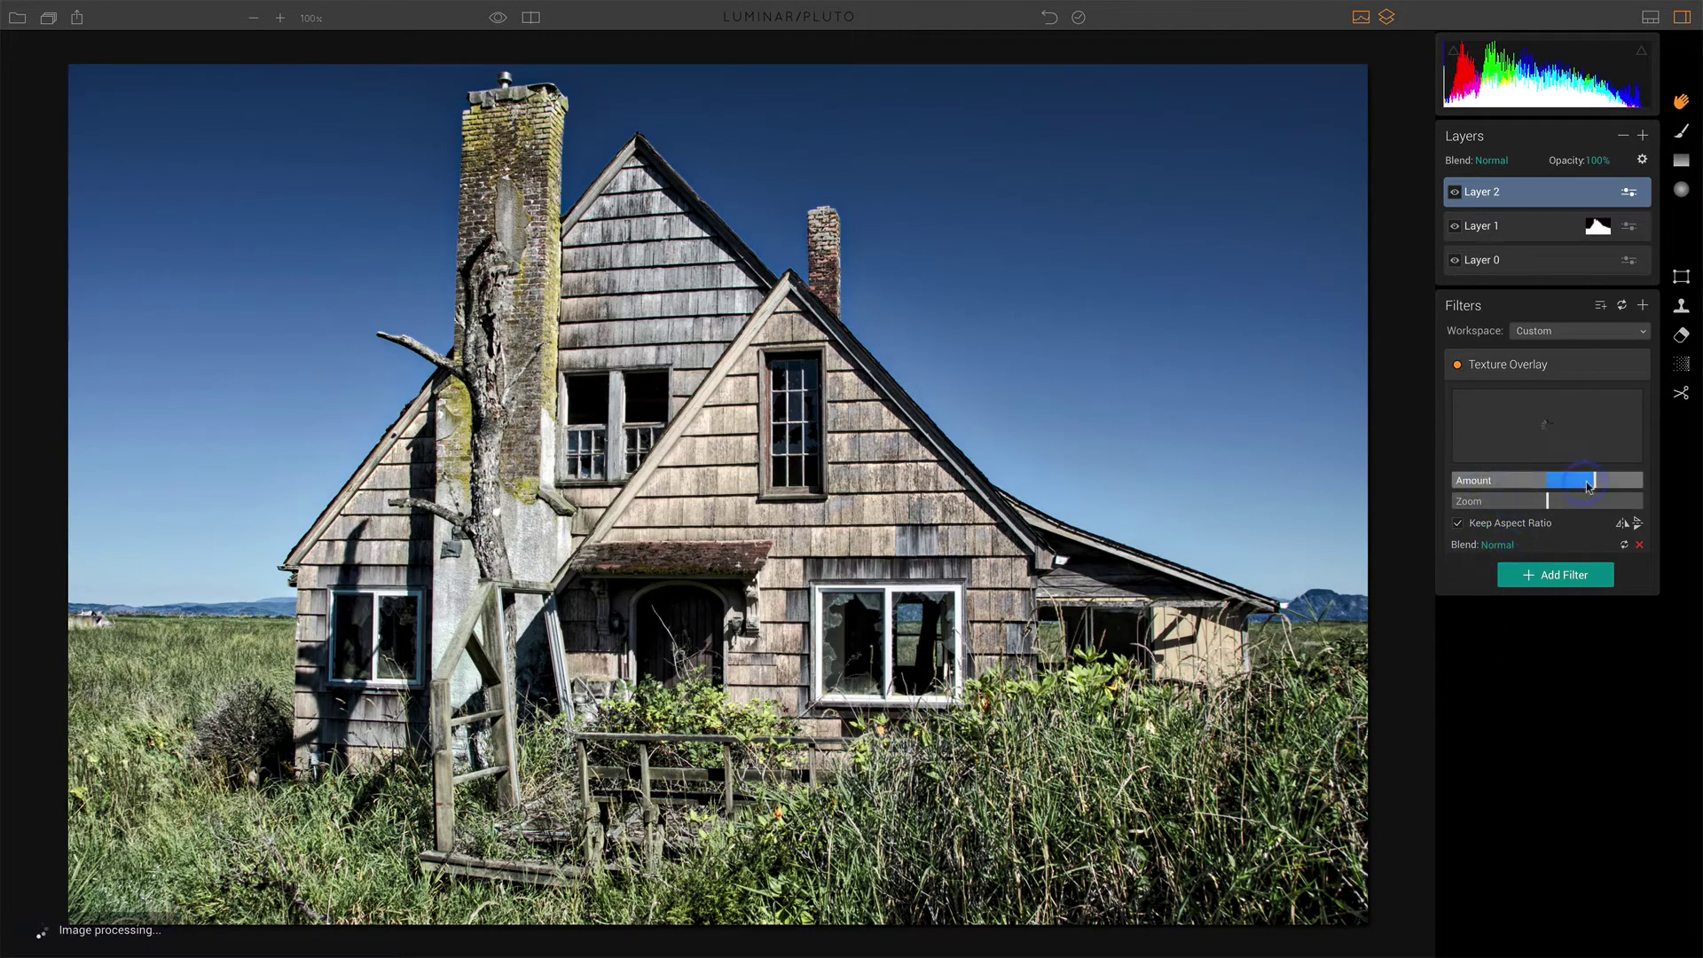
pyautogui.click(1522, 524)
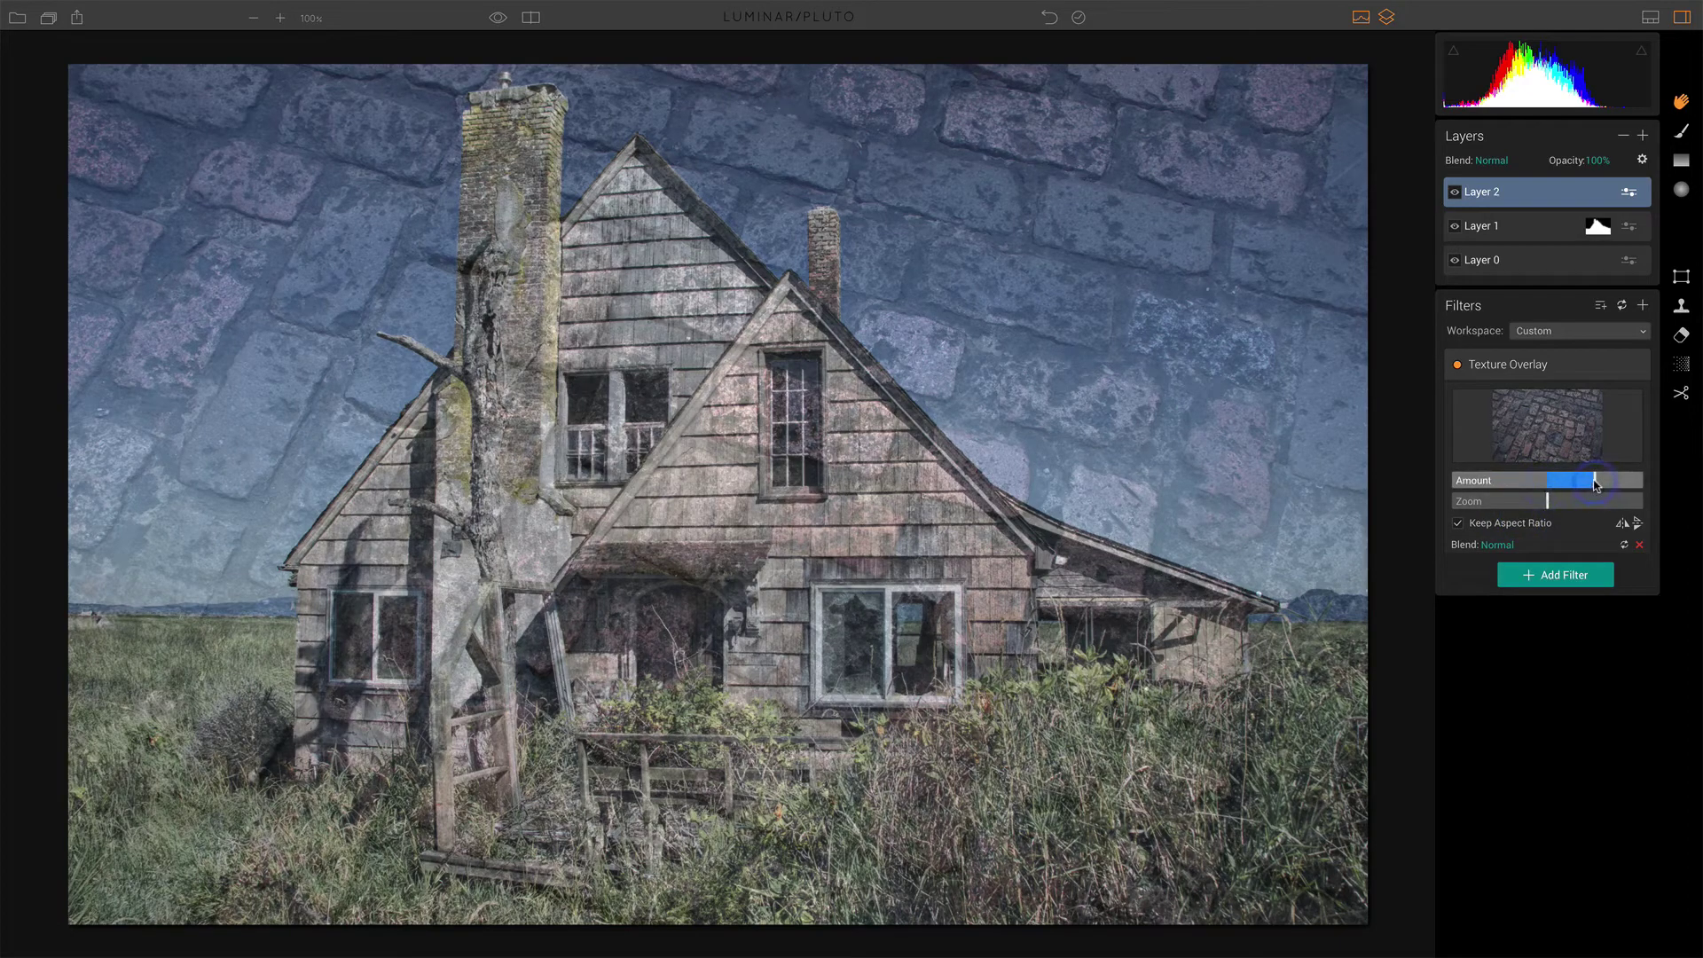
pyautogui.moveTo(1594, 484)
pyautogui.mouseDown()
pyautogui.moveTo(1554, 481)
pyautogui.moveTo(1575, 481)
pyautogui.mouseUp()
pyautogui.click(1496, 544)
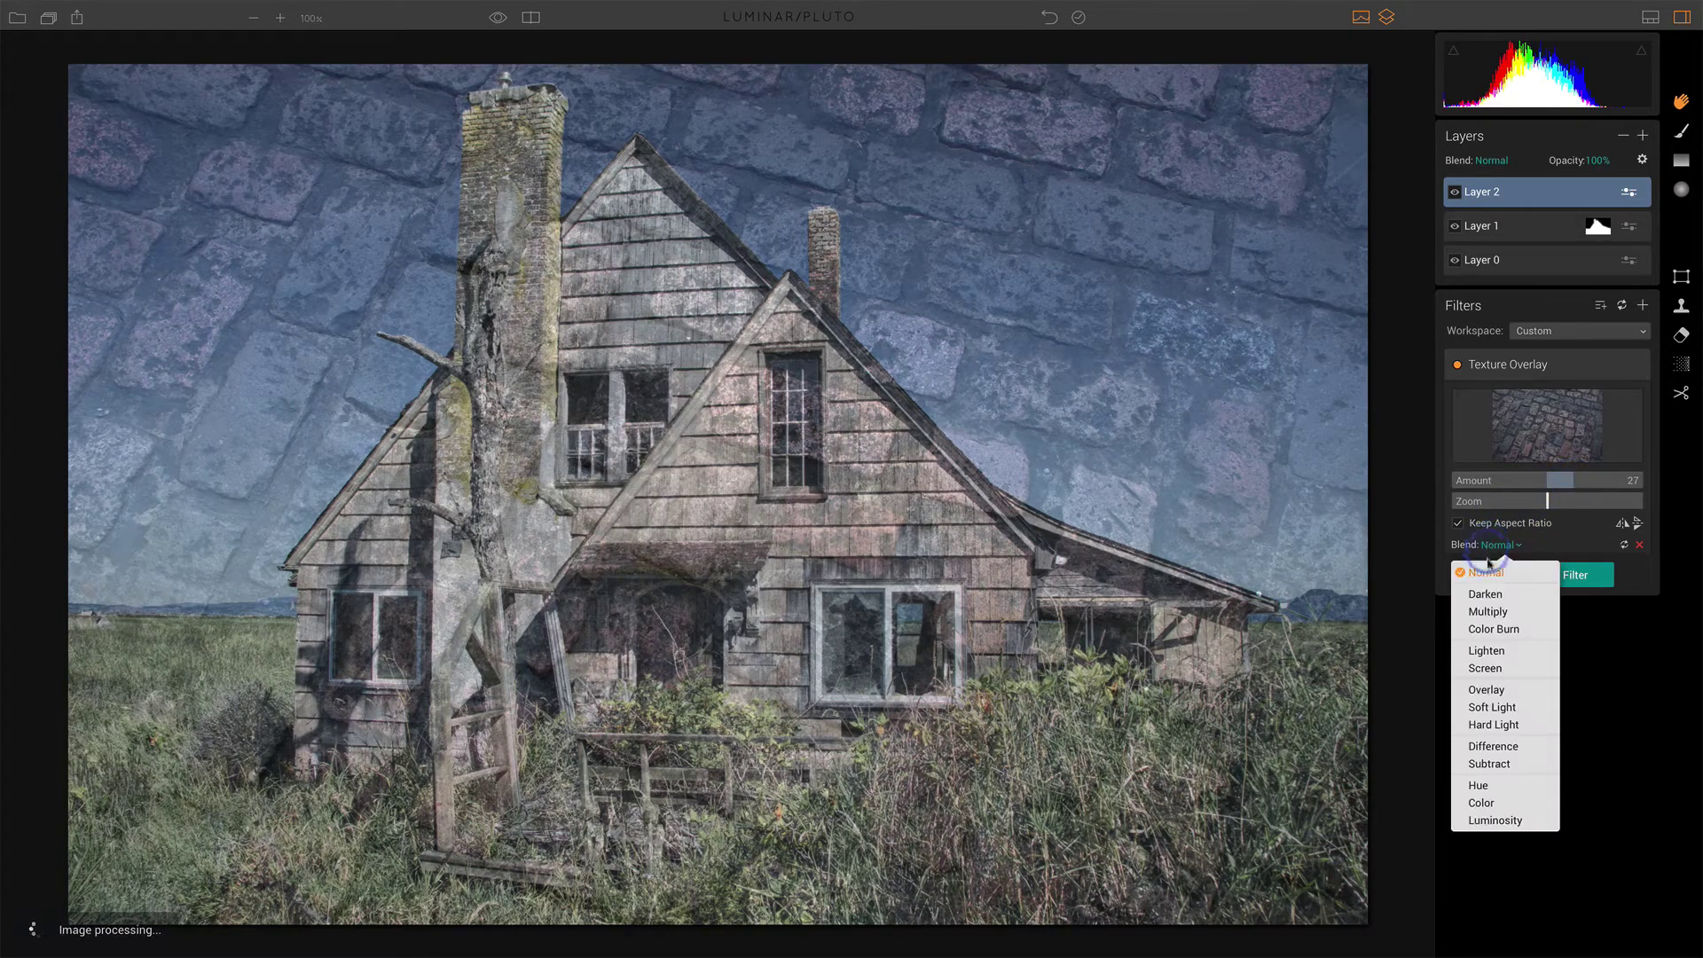
pyautogui.click(1489, 698)
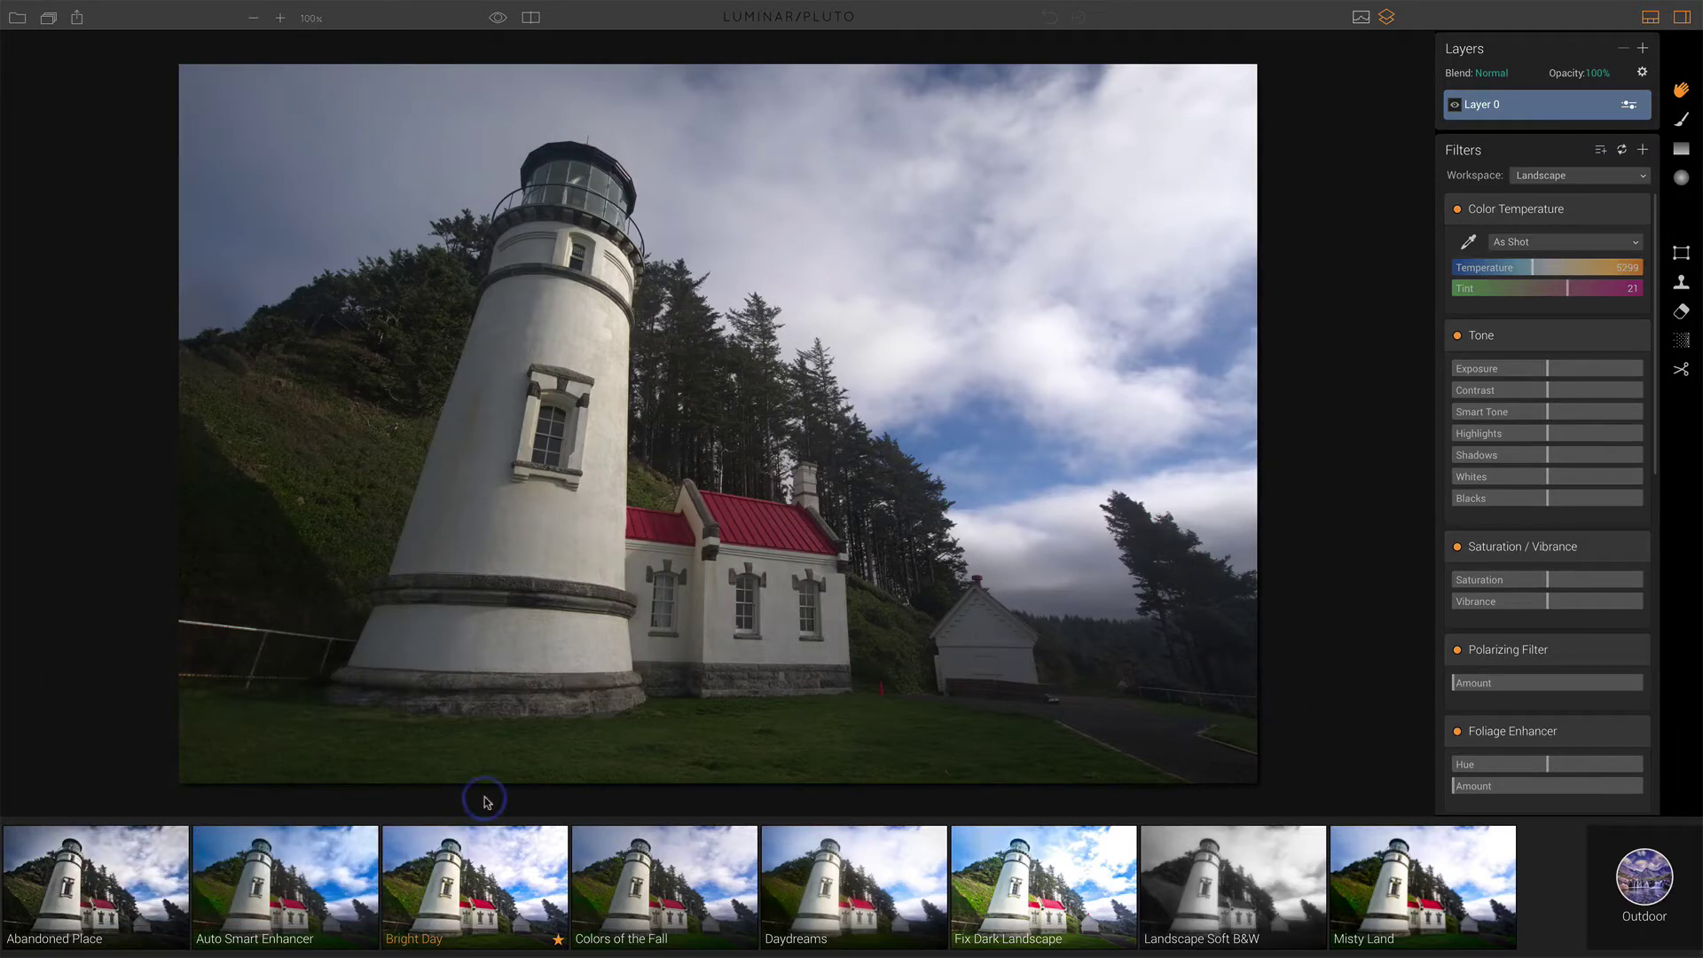
# - Apply the Auto Smart Enhancer preset to the lighthouse, then add an empty Layer 1
pyautogui.click(293, 894)
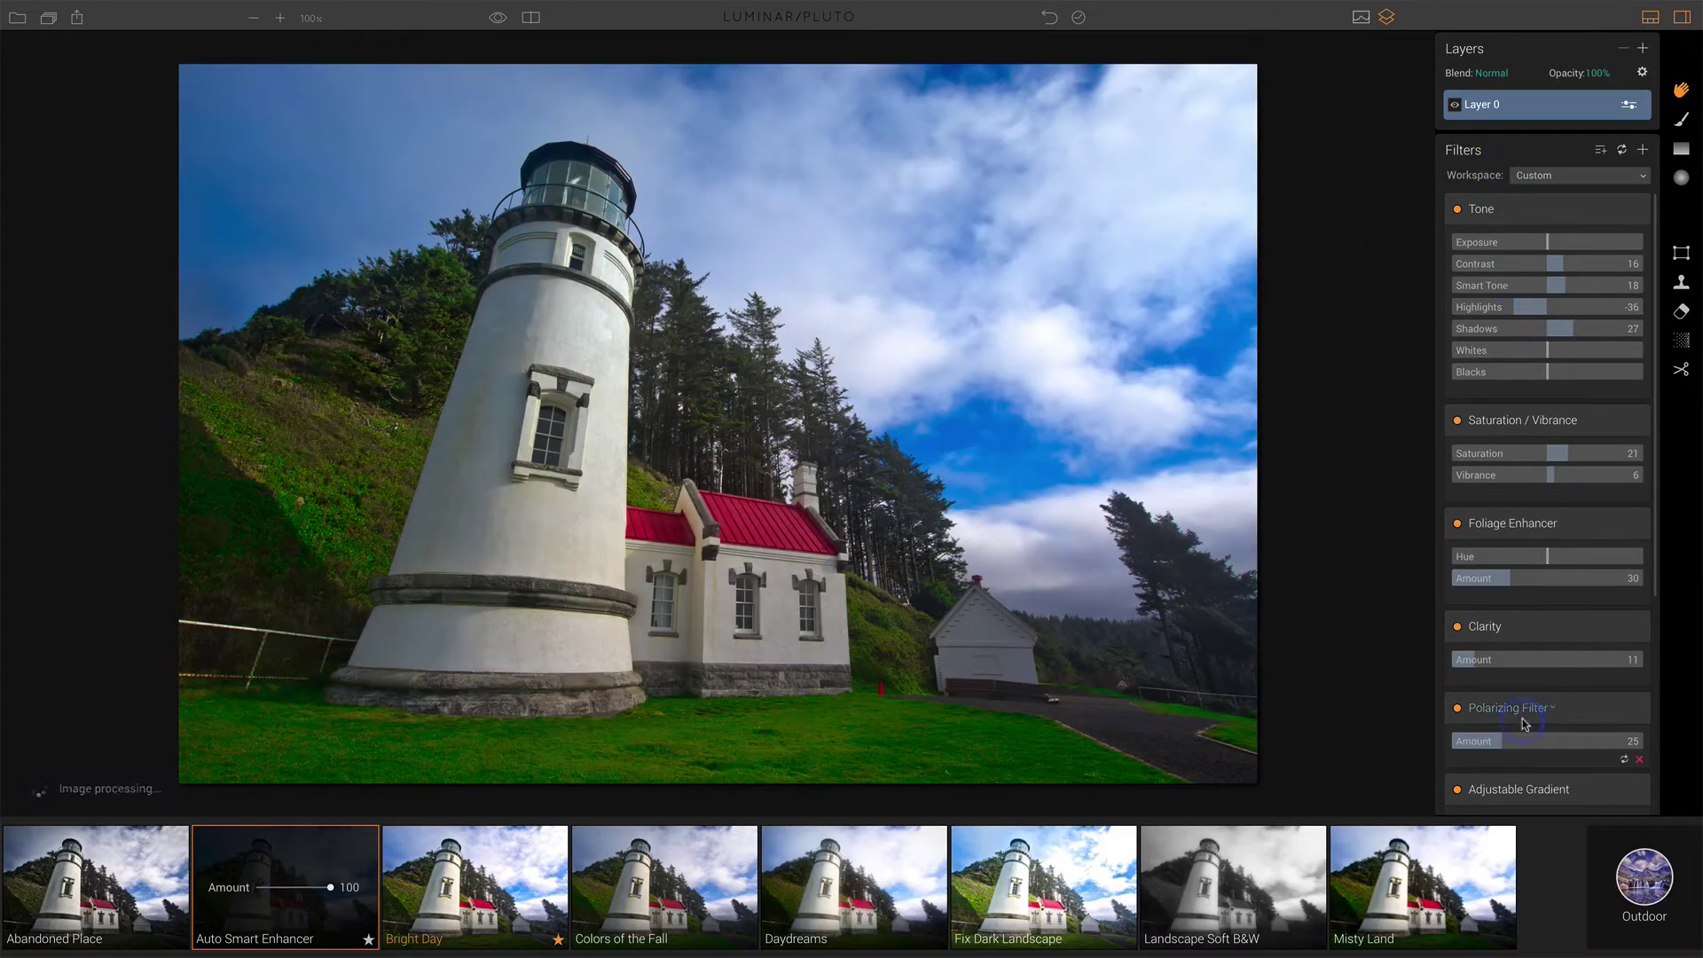
pyautogui.scroll(-5, 1524, 723)
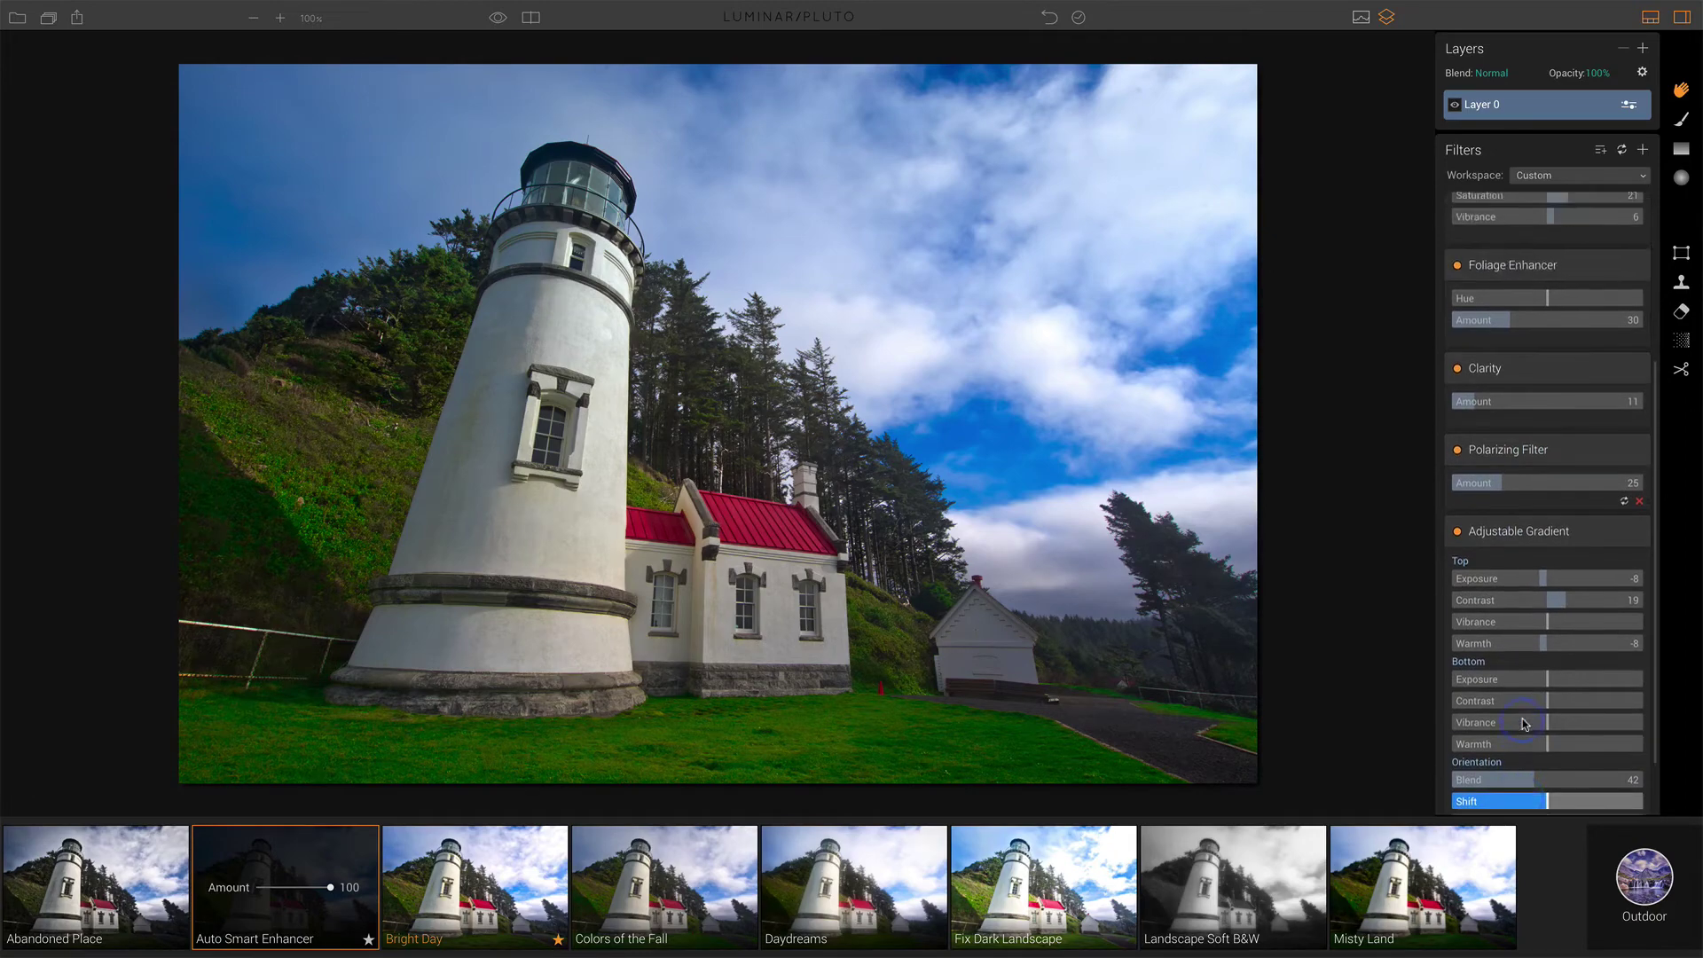
pyautogui.scroll(5, 1524, 723)
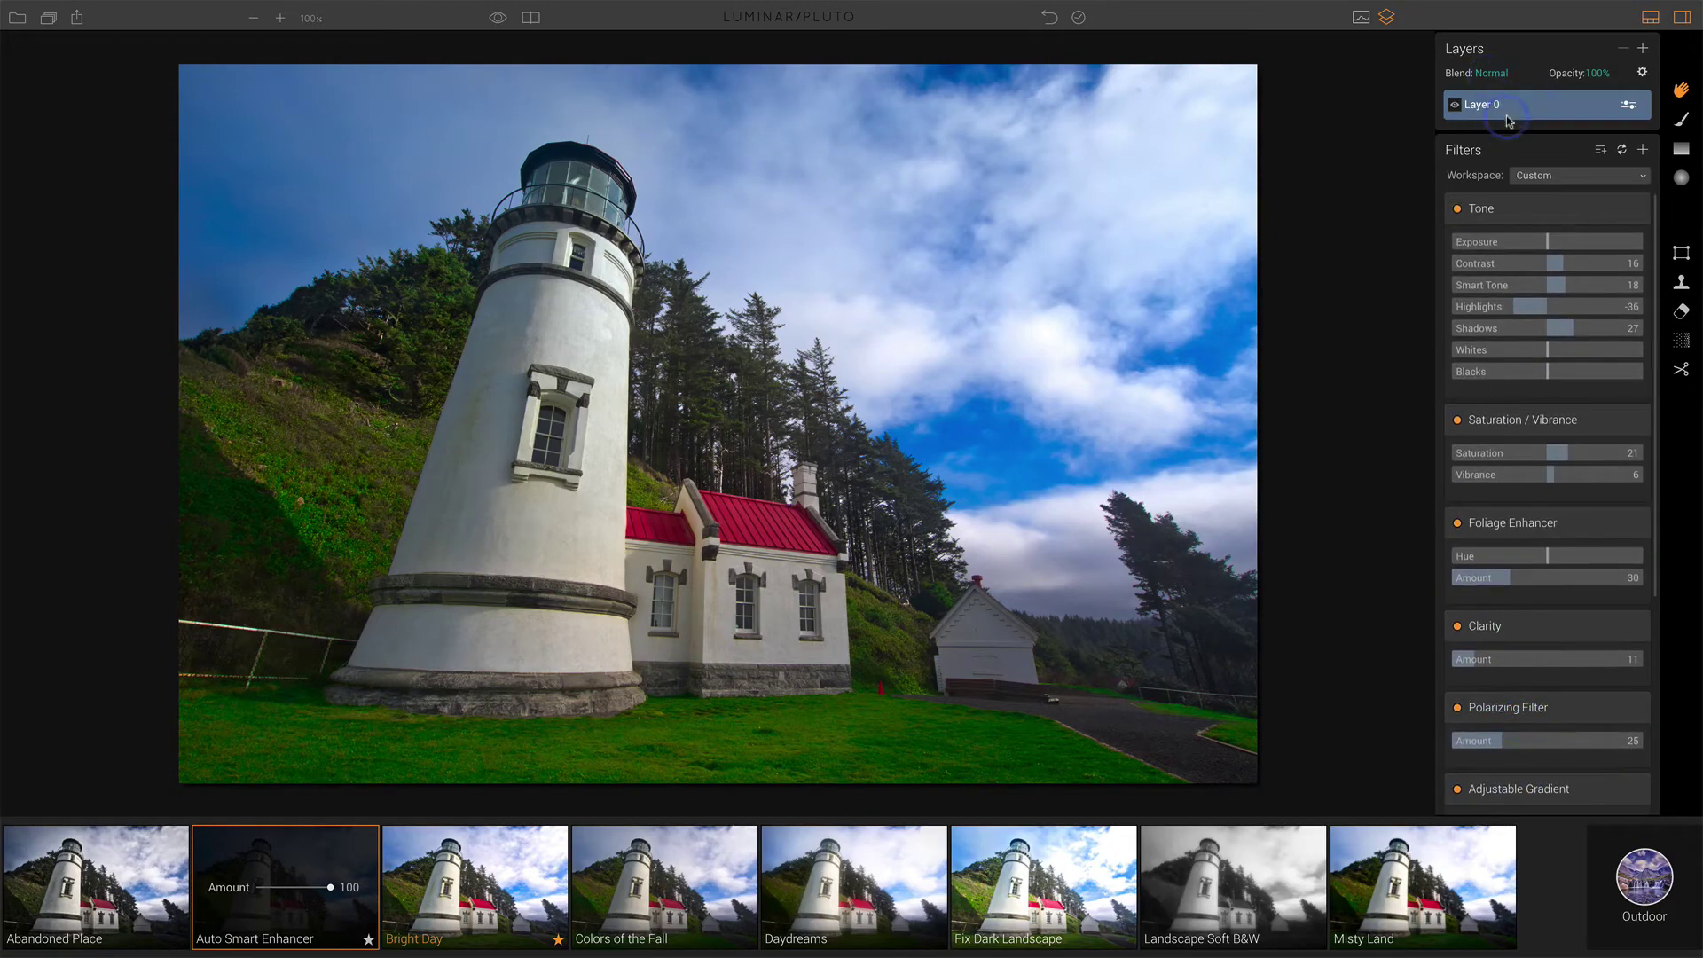
pyautogui.click(1643, 48)
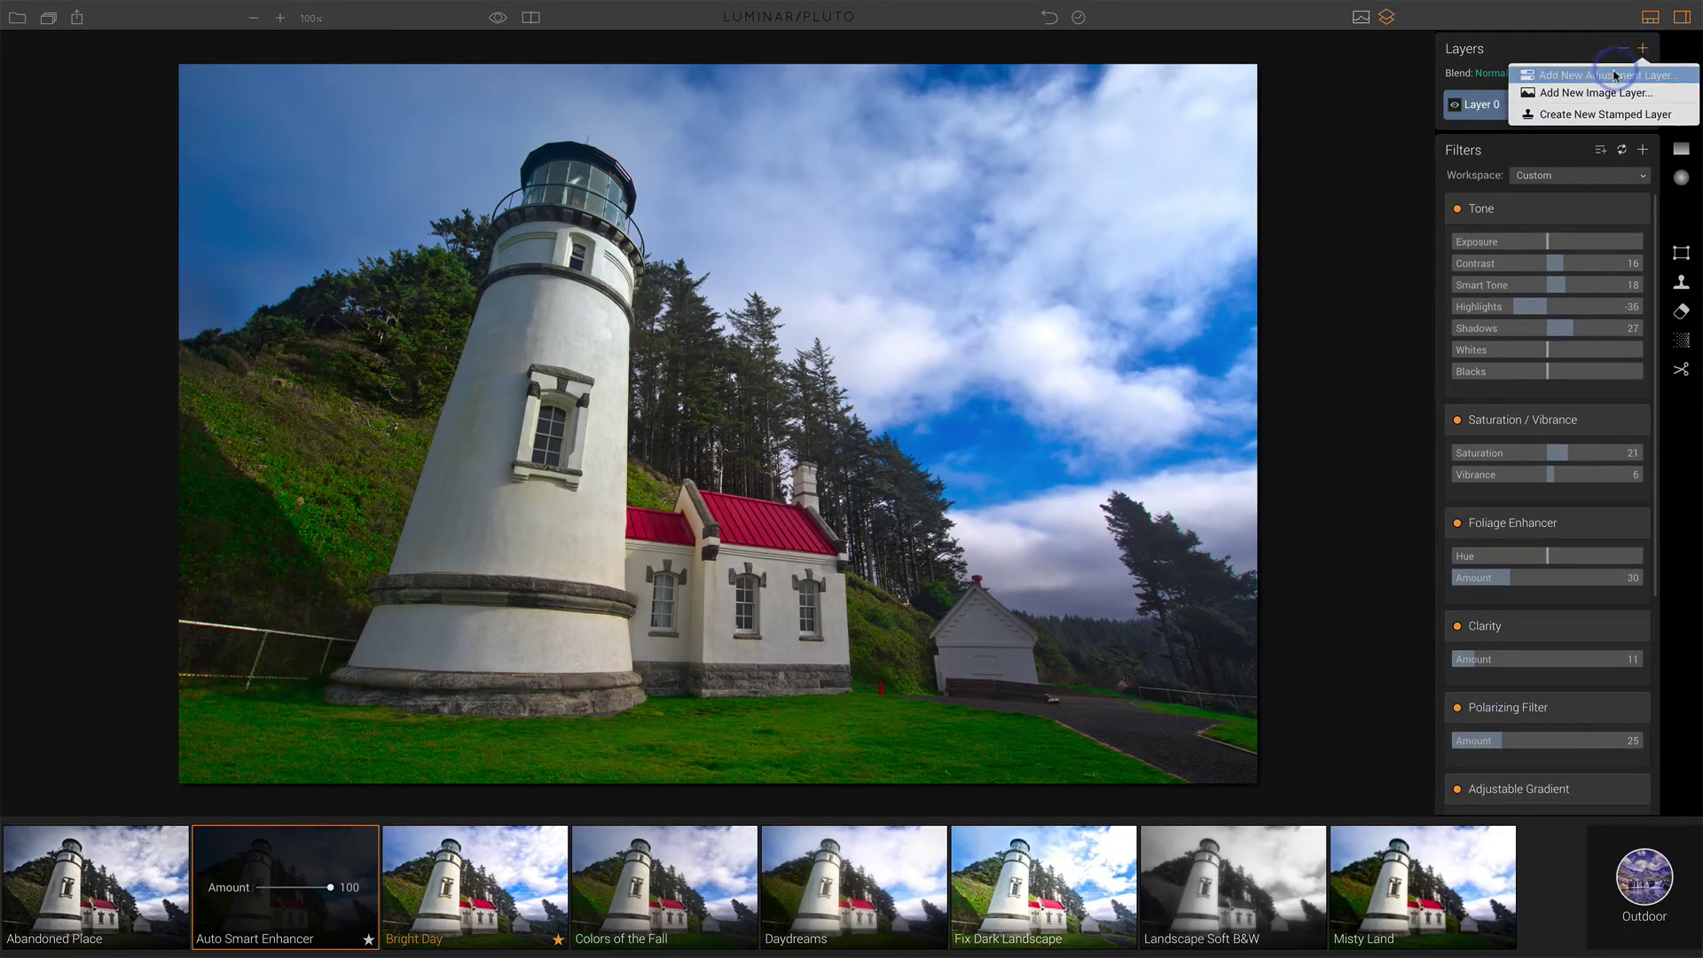
pyautogui.click(1613, 76)
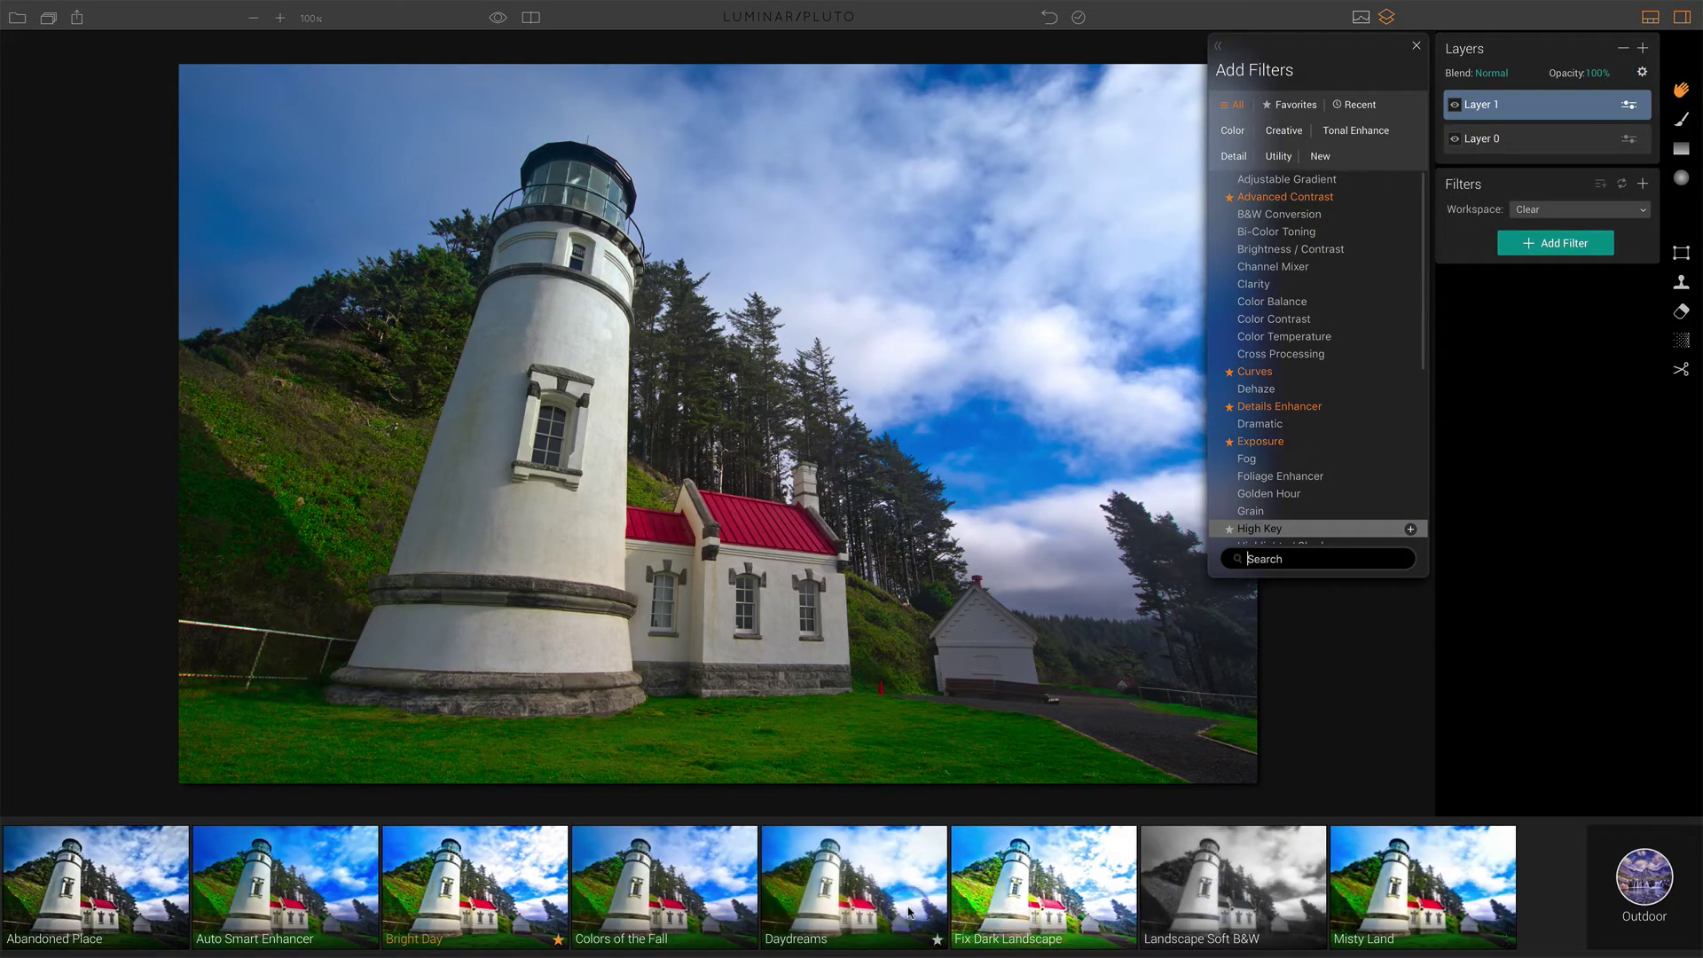
# - Apply the Dramatic Grungy preset from the Dramatic category to Layer 1 at amount 44
pyautogui.click(1645, 880)
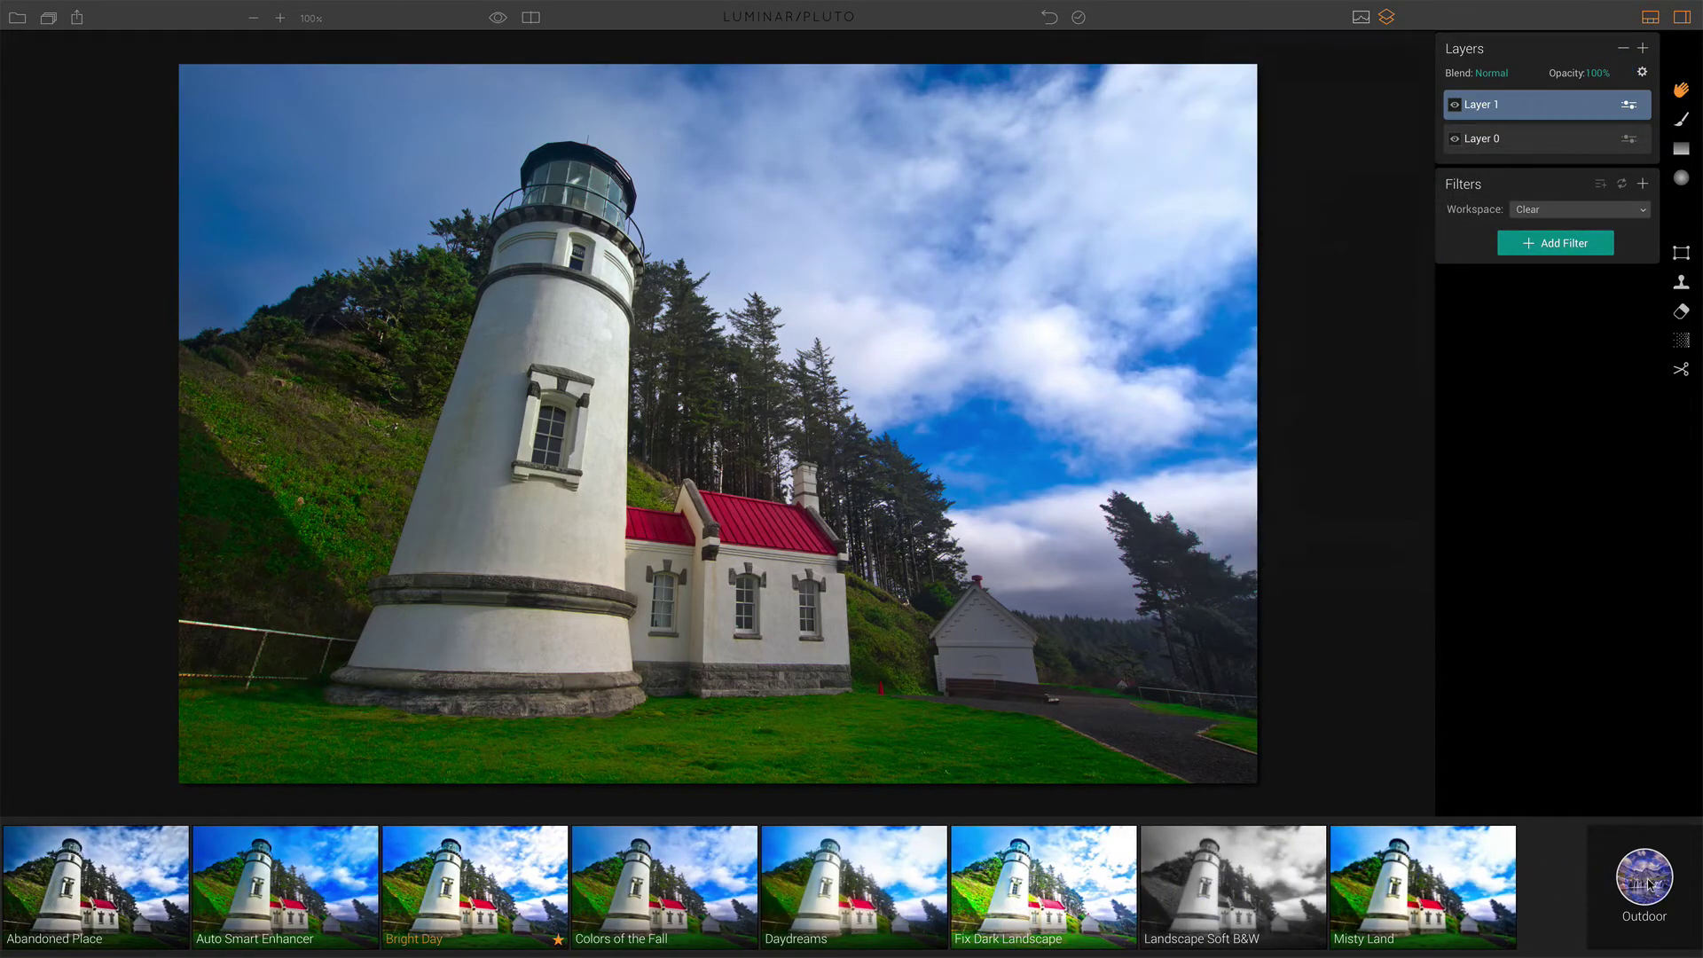
pyautogui.click(1628, 778)
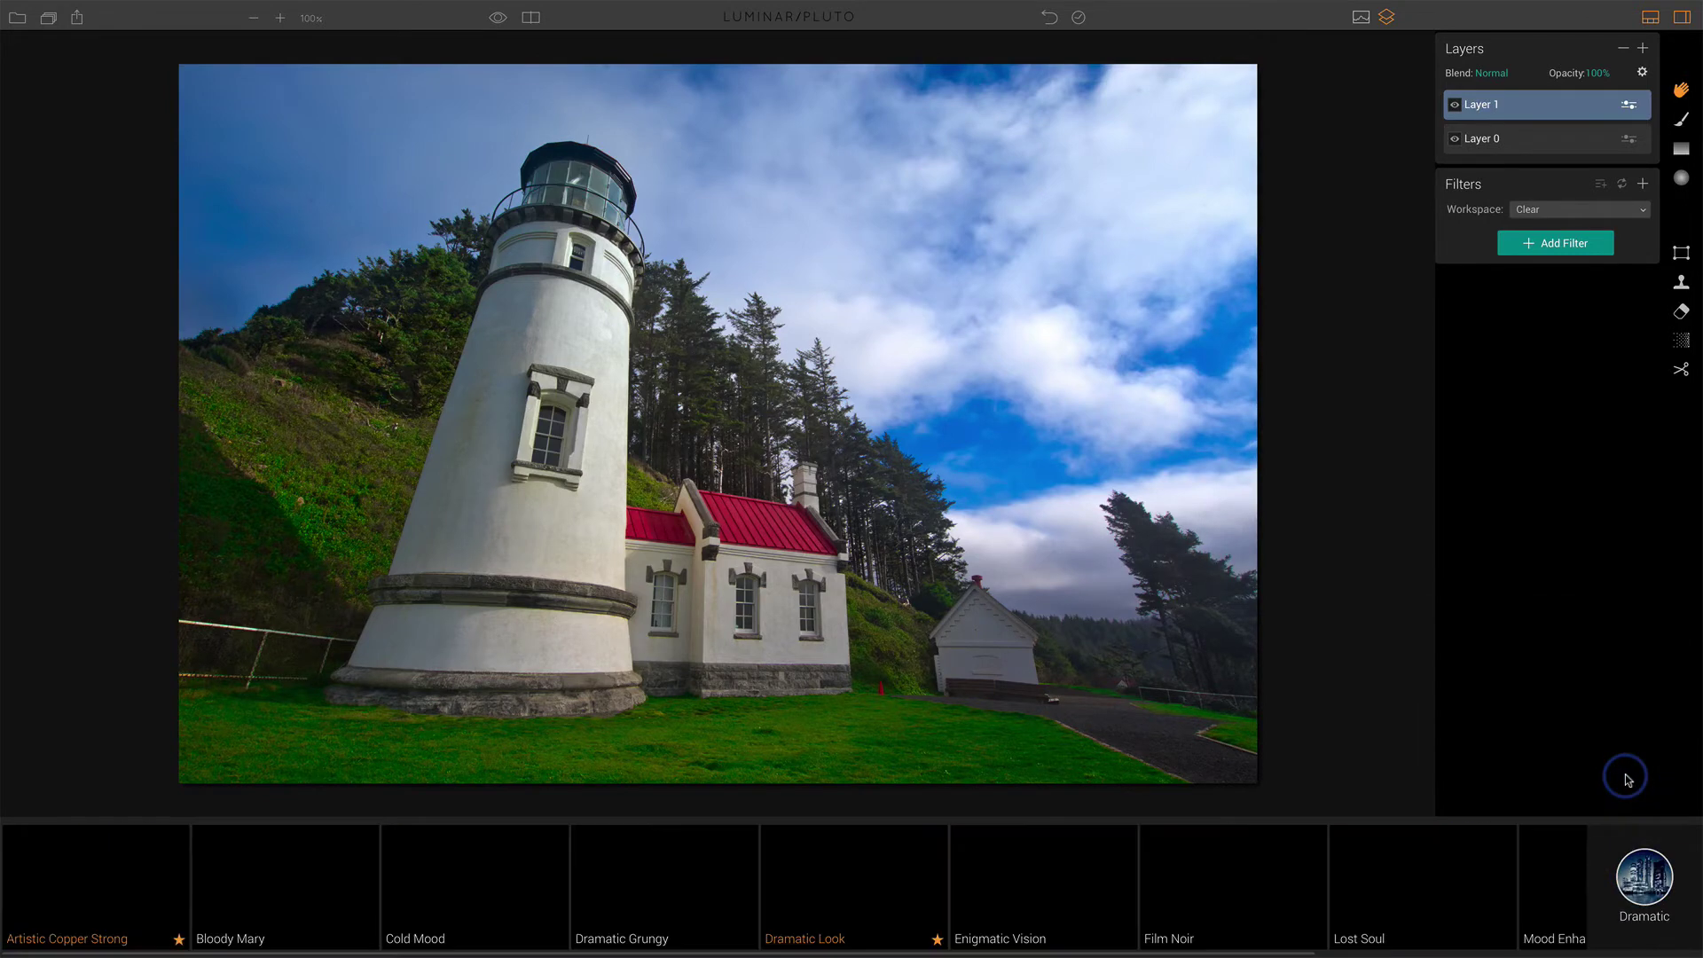
pyautogui.click(832, 850)
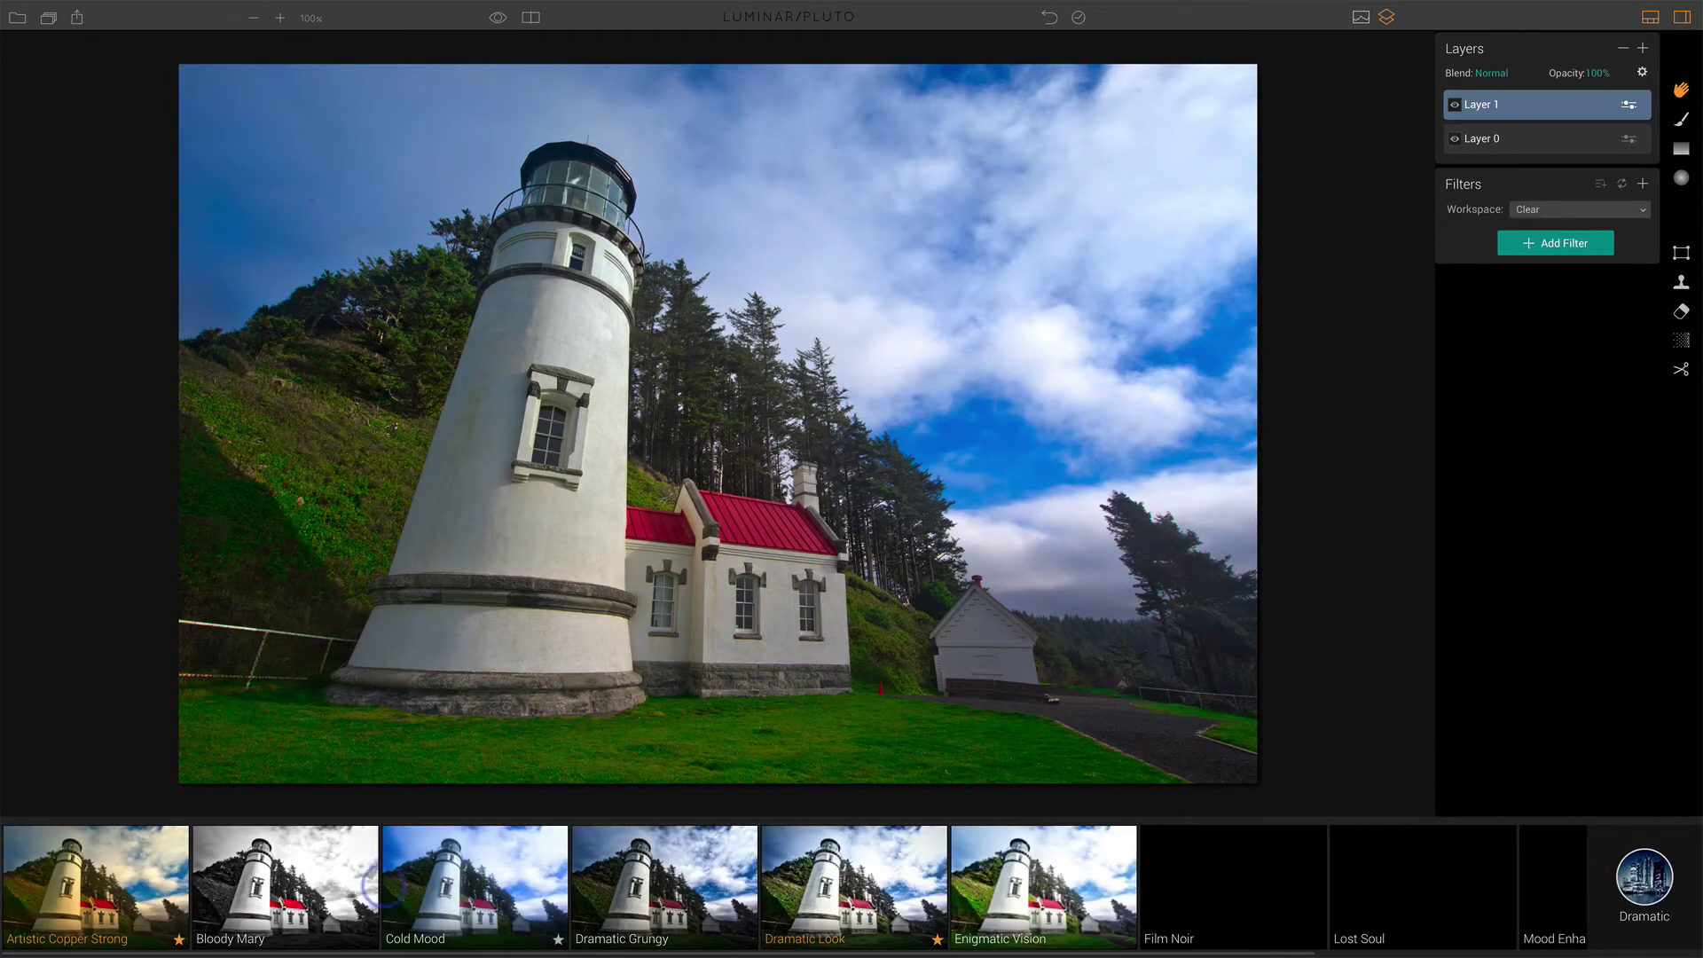
pyautogui.click(704, 879)
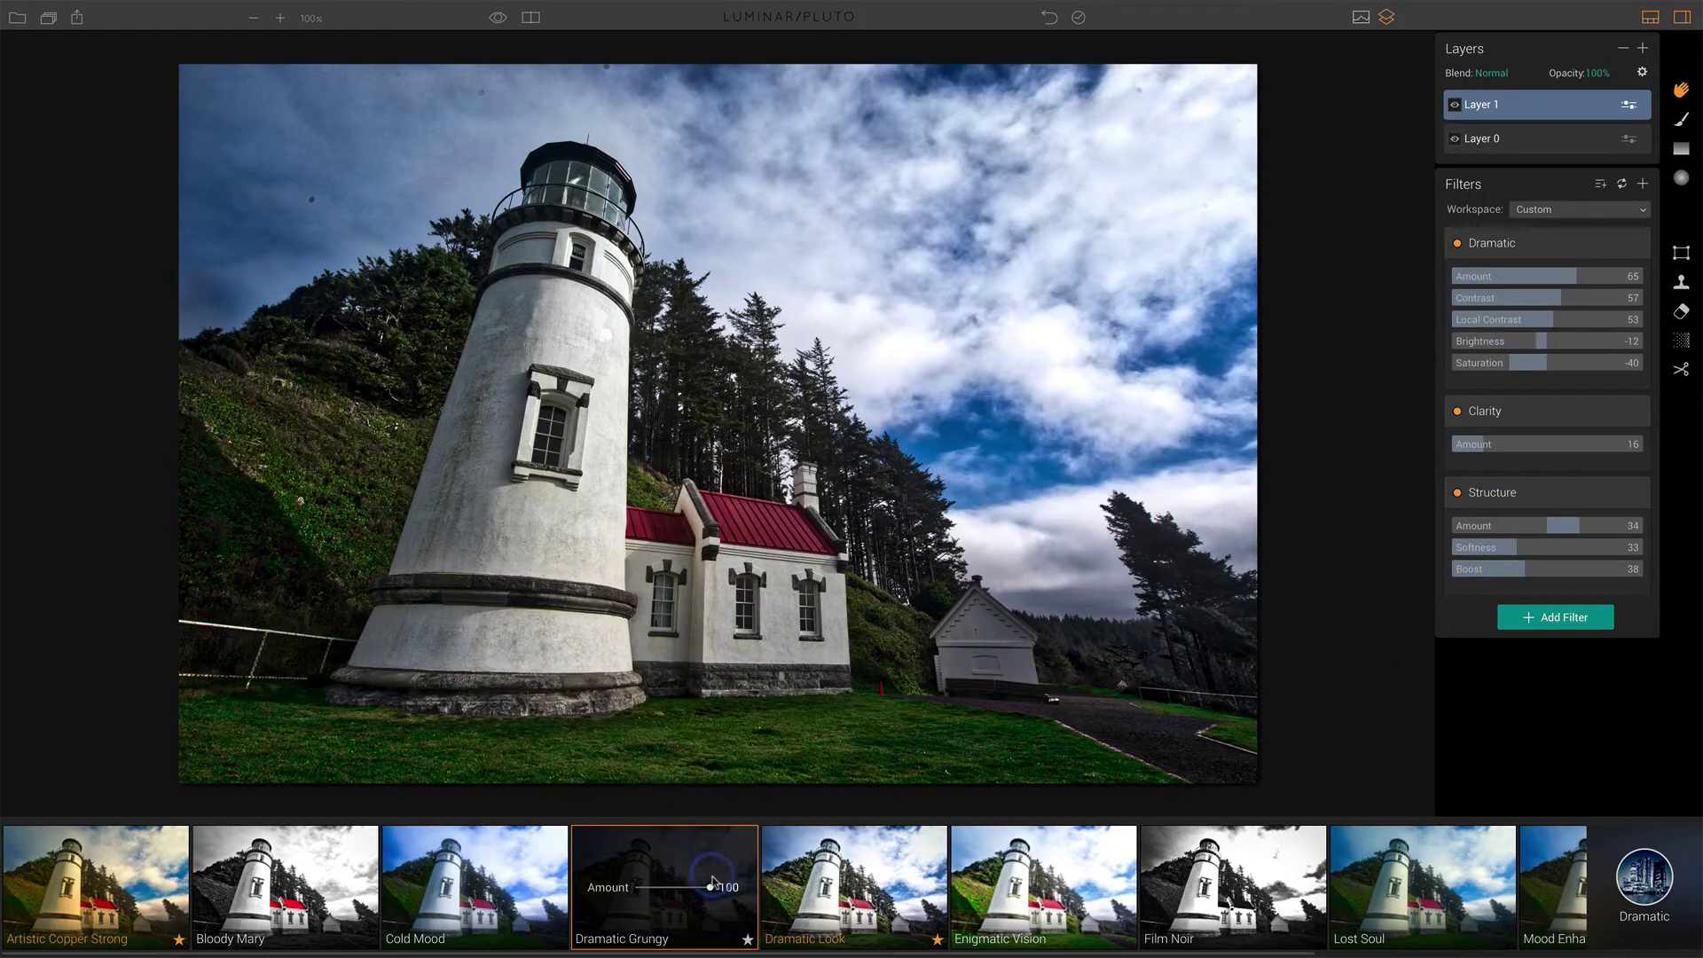
pyautogui.moveTo(710, 887); pyautogui.dragTo(664, 892)
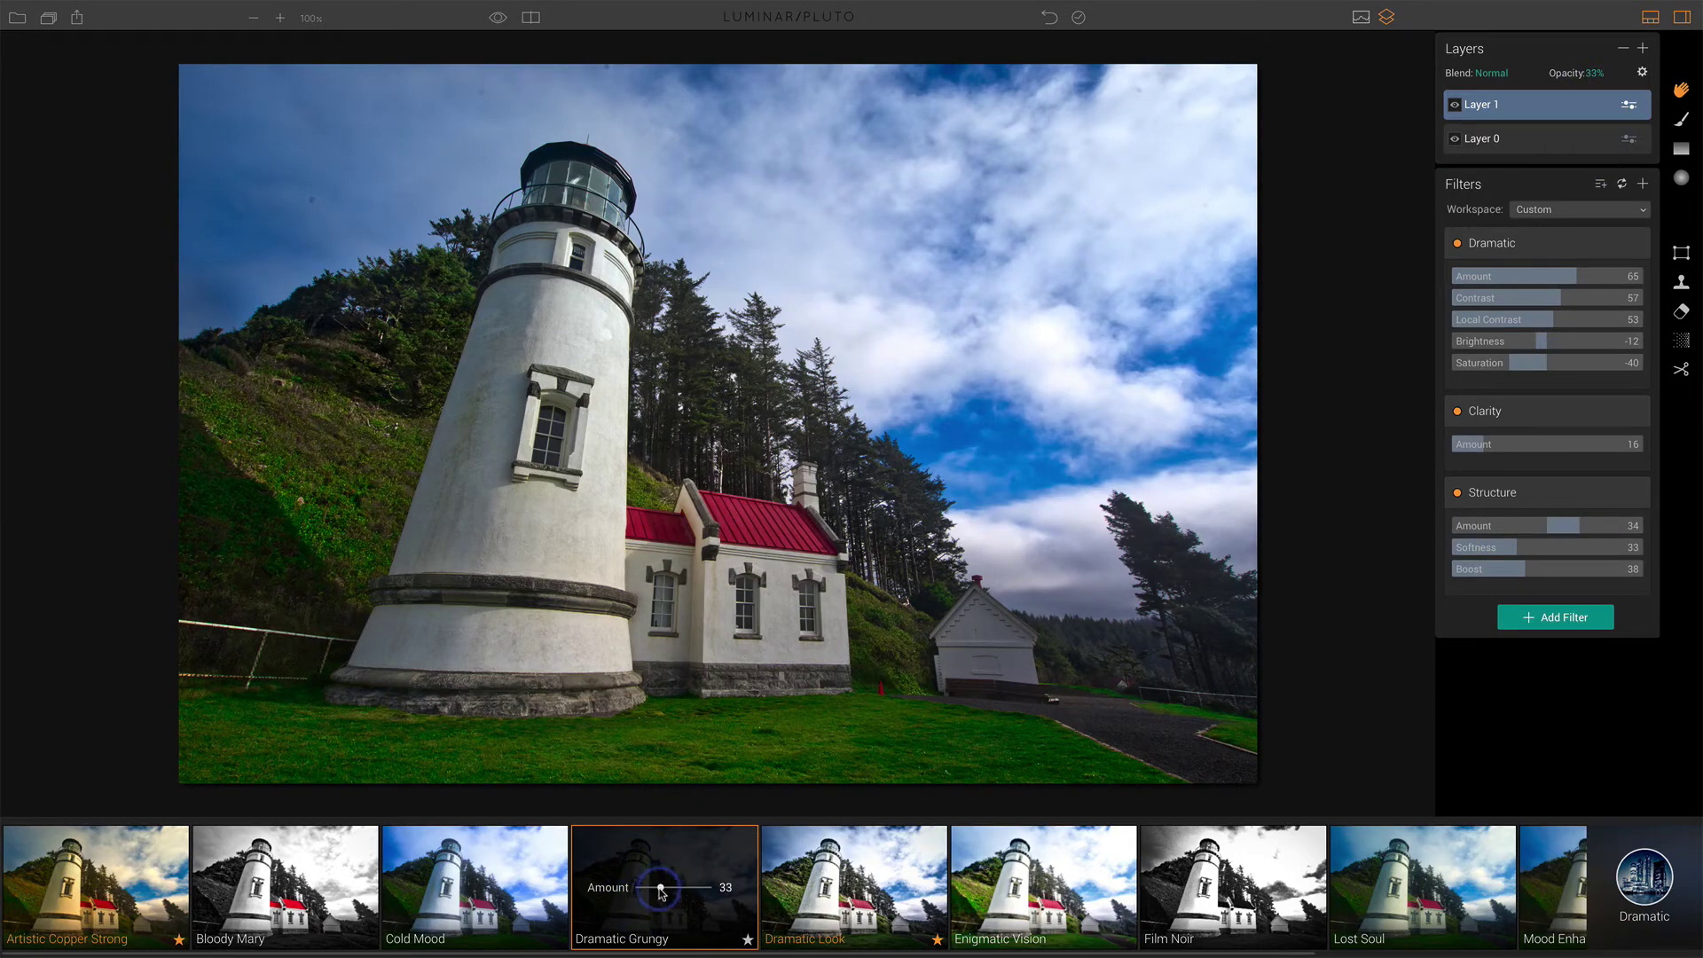
pyautogui.moveTo(663, 891); pyautogui.dragTo(670, 894)
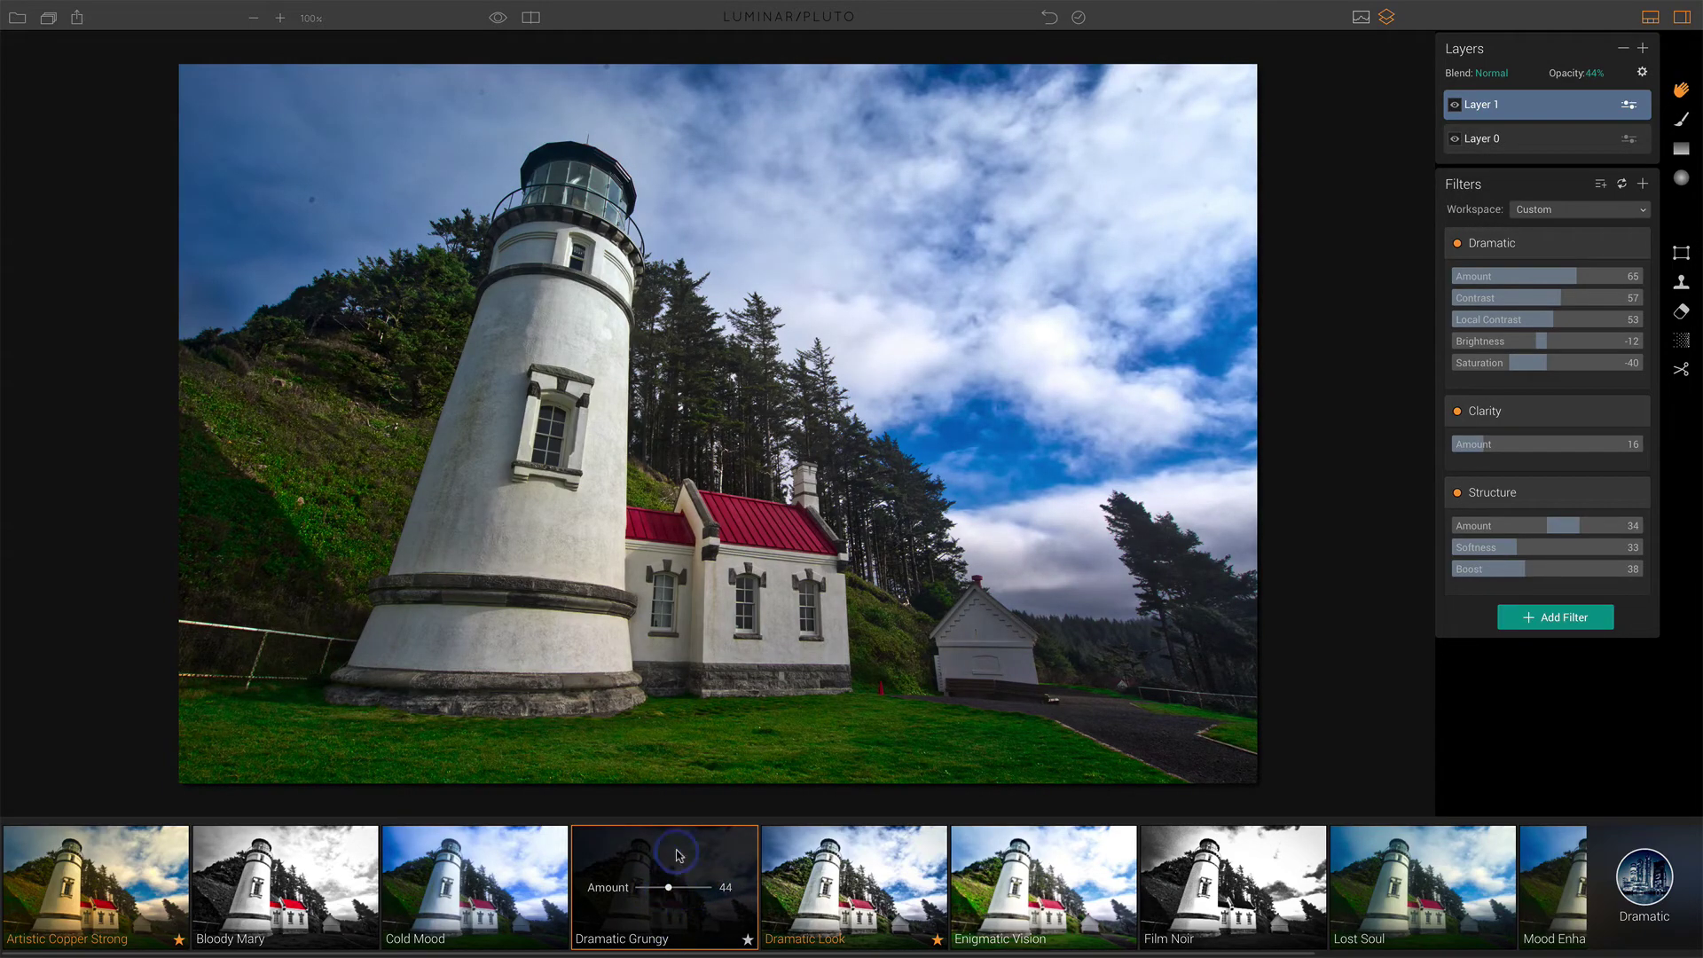